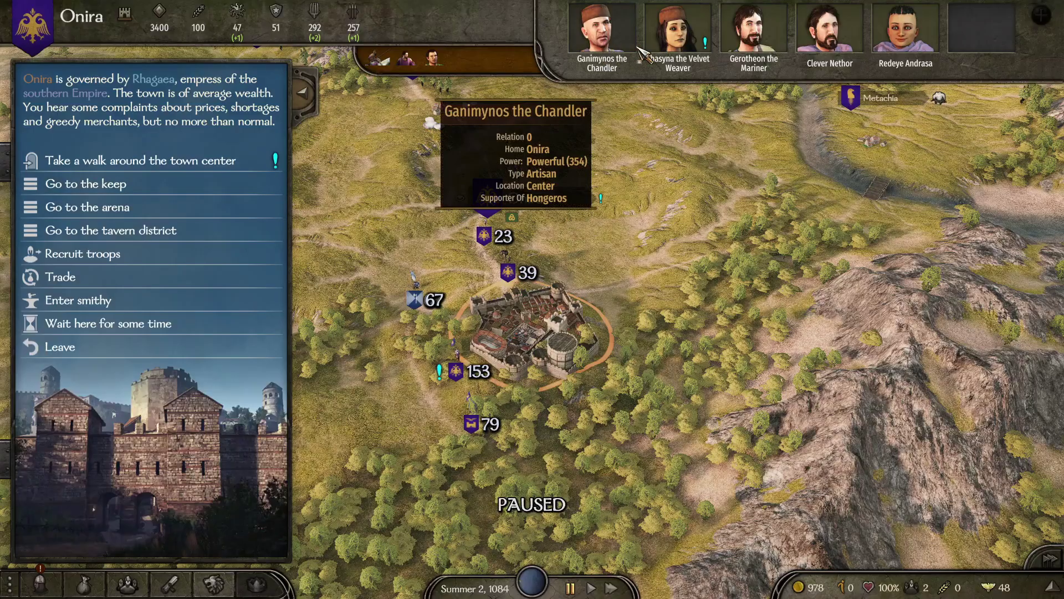
# Open a 'Chat with me' conversation with Thasyna the Velvet Weaver and start a free-text message.
pyautogui.click(672, 49)
pyautogui.click(569, 366)
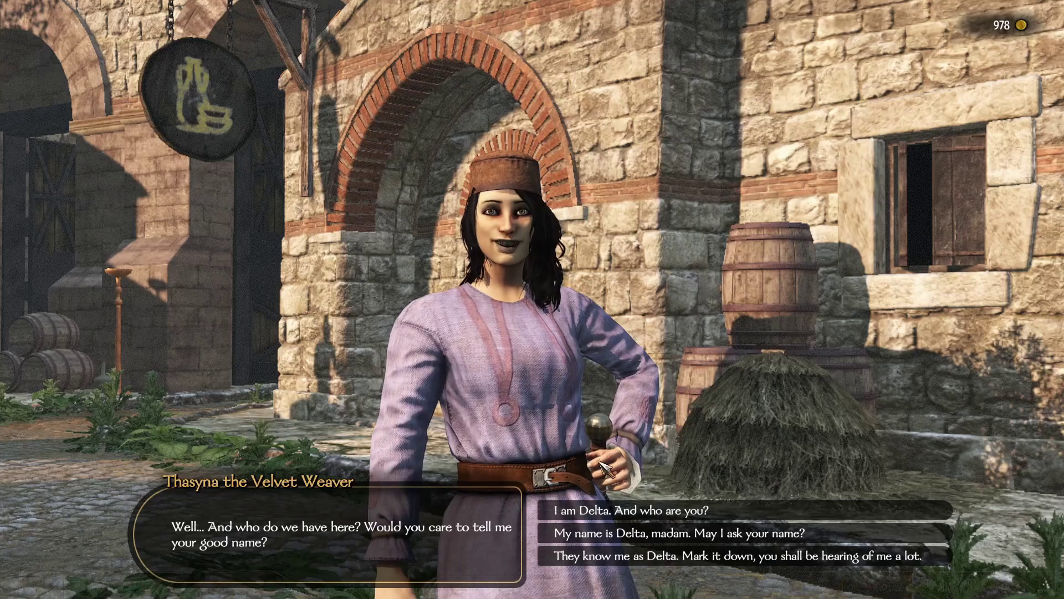
pyautogui.click(602, 510)
pyautogui.click(602, 507)
pyautogui.click(602, 504)
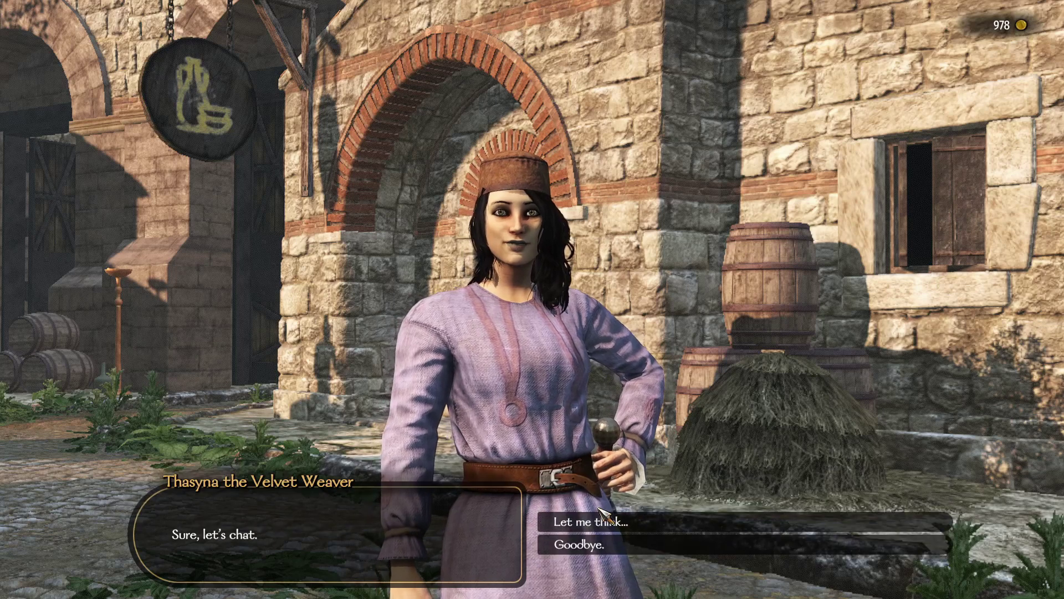
pyautogui.click(601, 523)
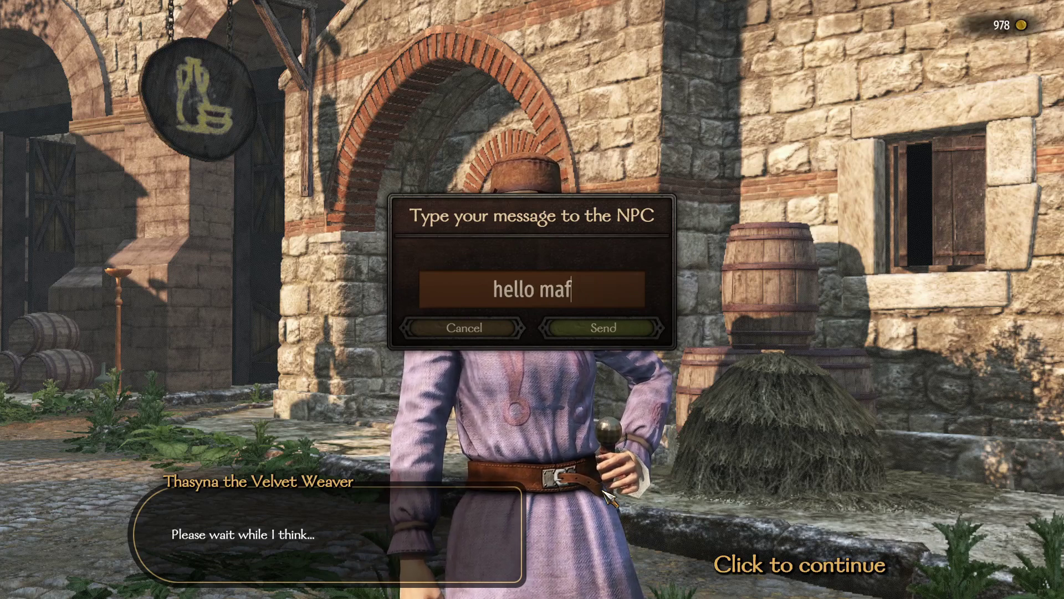
# Send Thasyna two messages, read her AI-generated replies, then say goodbye.
pyautogui.press('Return')
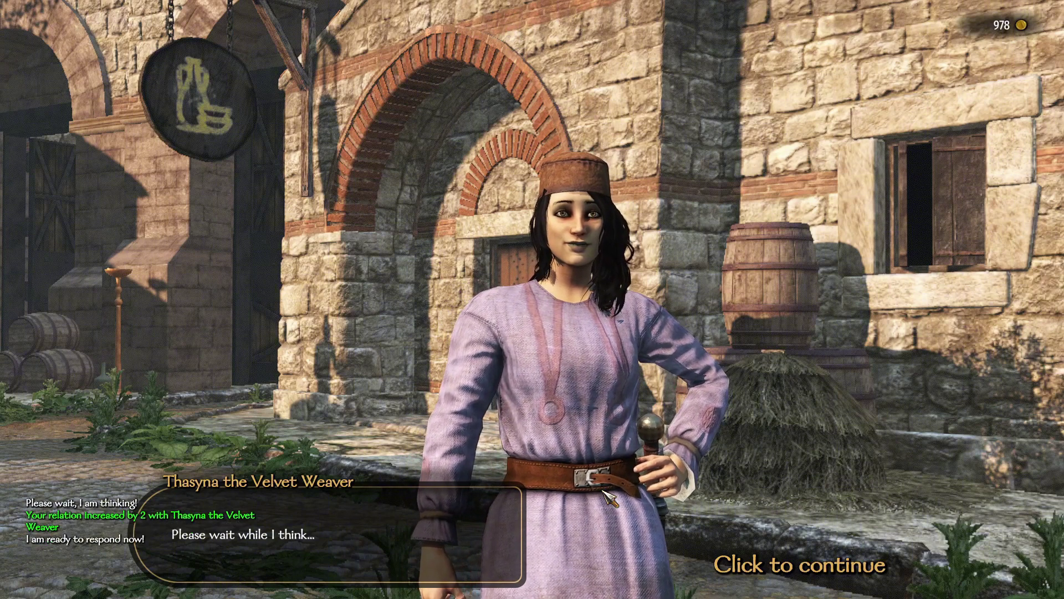
pyautogui.click(605, 493)
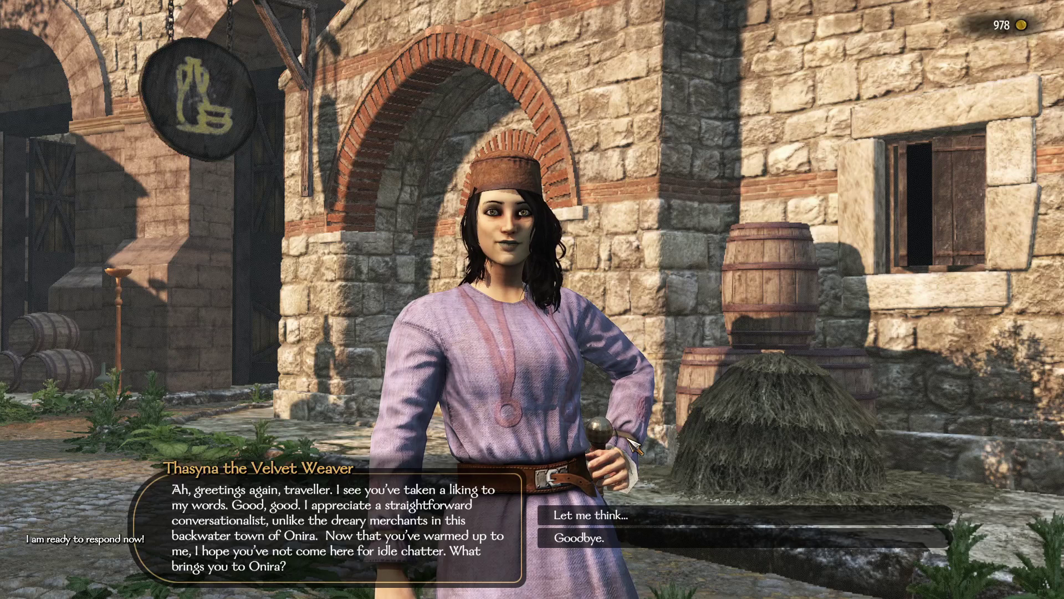
pyautogui.click(621, 516)
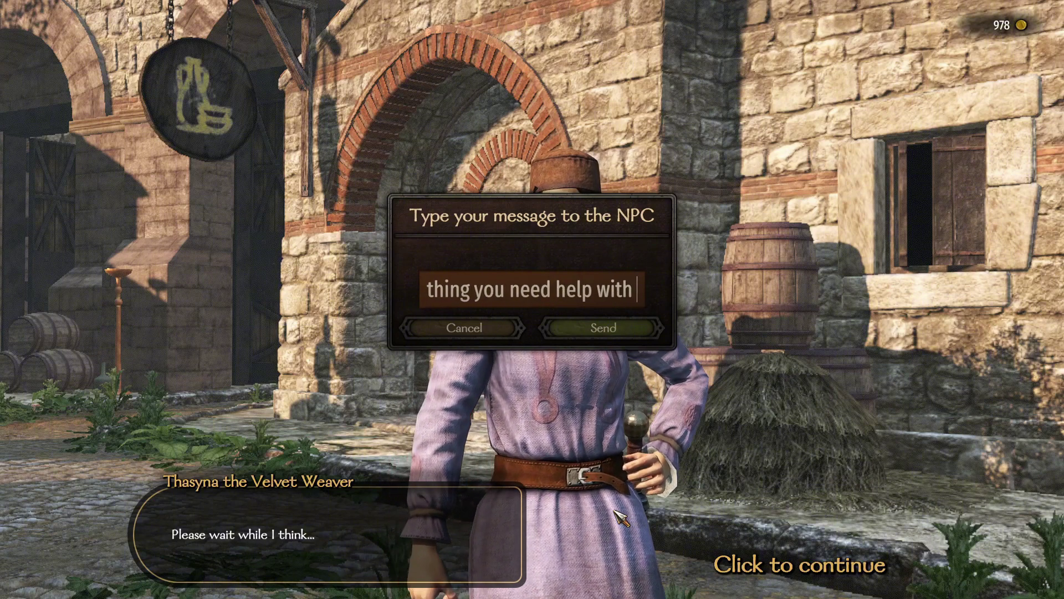
pyautogui.press('Return')
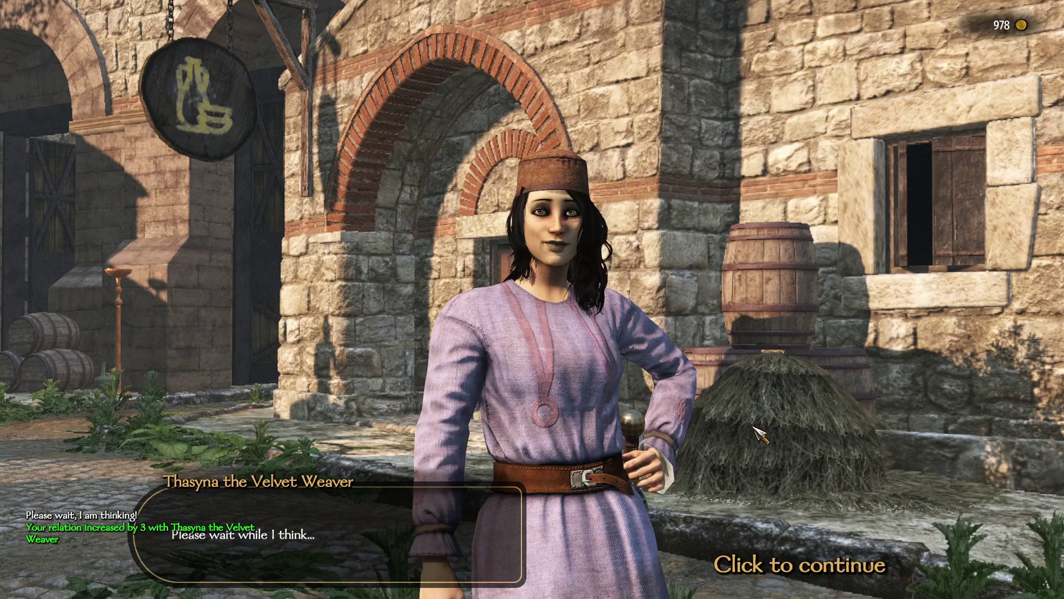
pyautogui.click(758, 427)
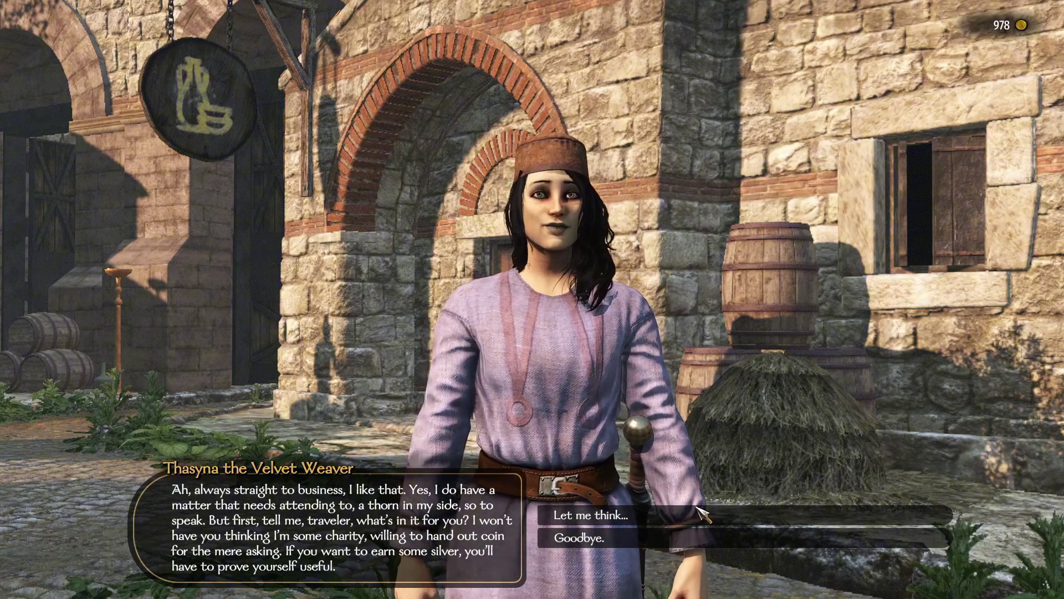
pyautogui.click(698, 537)
pyautogui.click(701, 573)
# Leave Onira and fast-forward time on the campaign map toward the Lake Rats party.
pyautogui.click(702, 573)
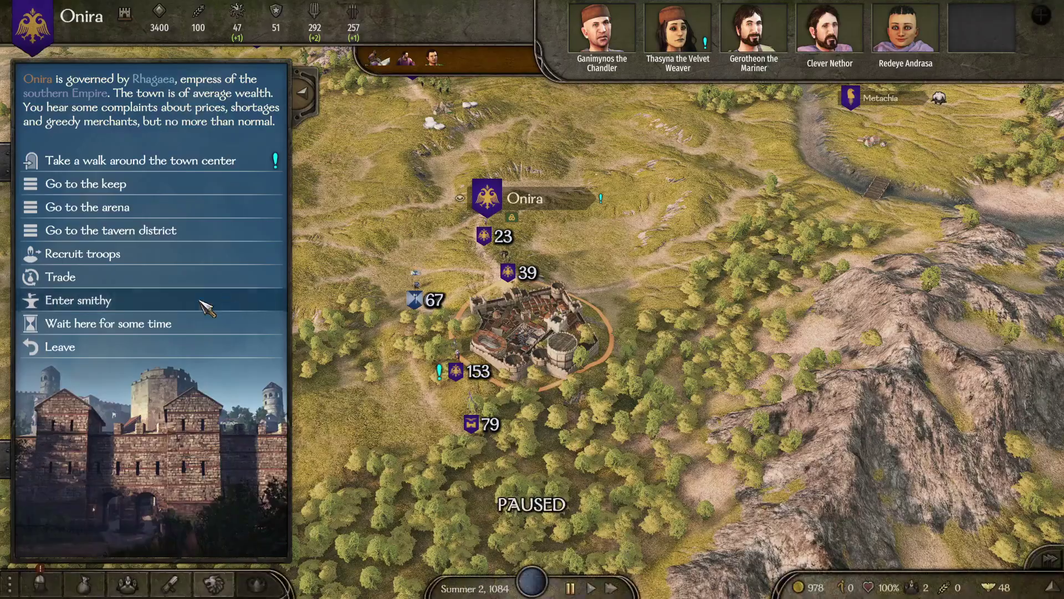
pyautogui.moveTo(753, 51)
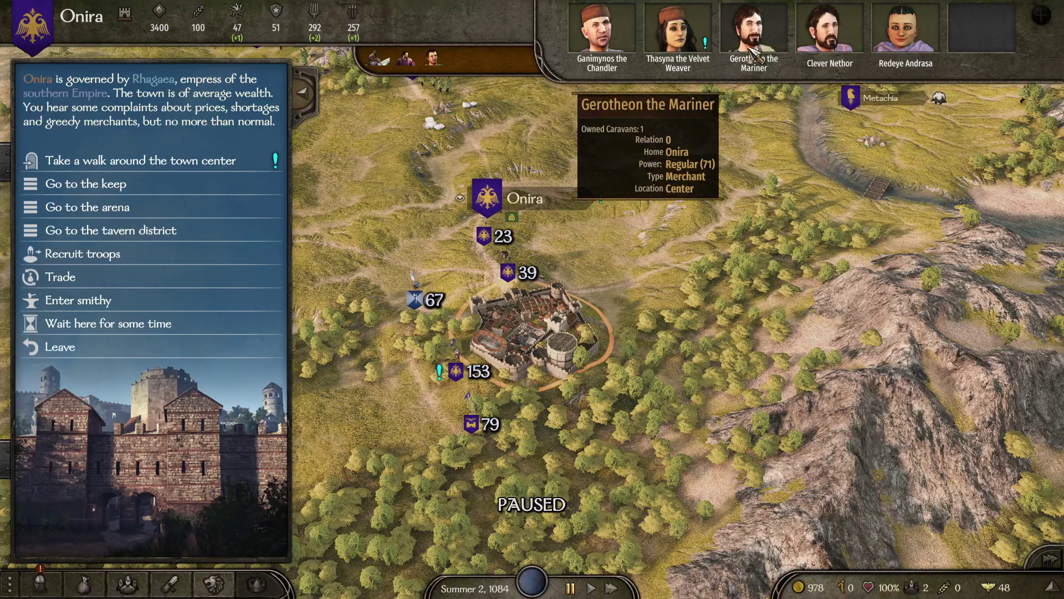
pyautogui.click(60, 347)
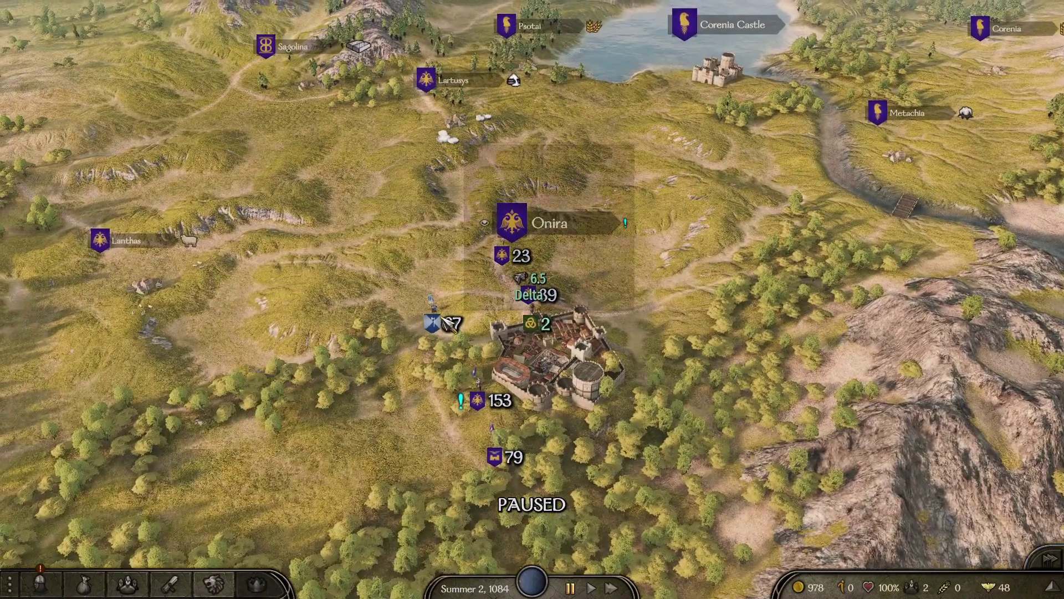
pyautogui.click(447, 324)
pyautogui.click(612, 587)
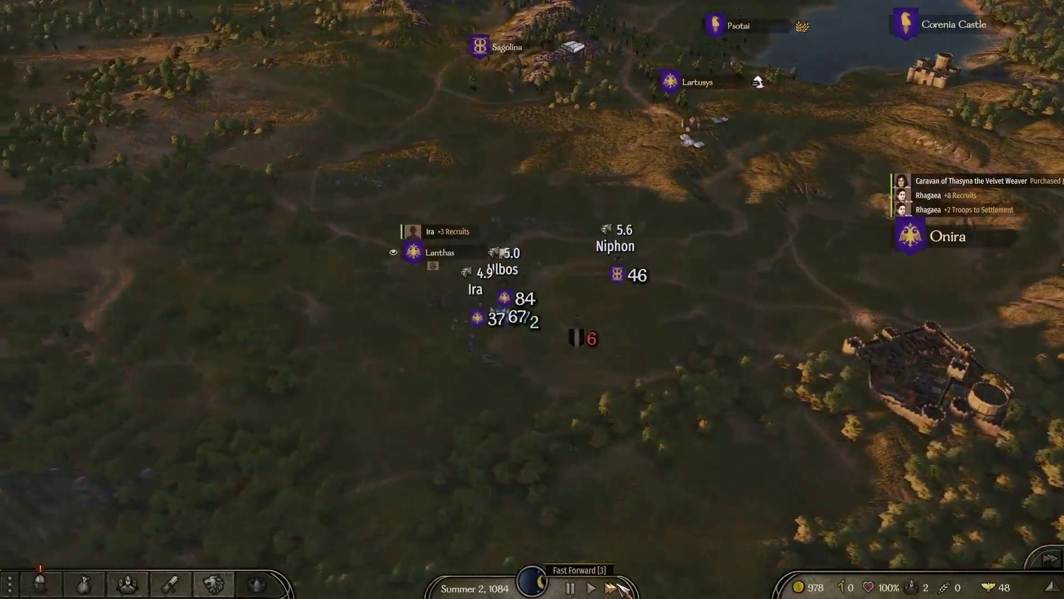
# Choose 'Chat with me' with the Lake Rats leader and type 'hello' in the message box.
pyautogui.click(625, 510)
pyautogui.click(625, 510)
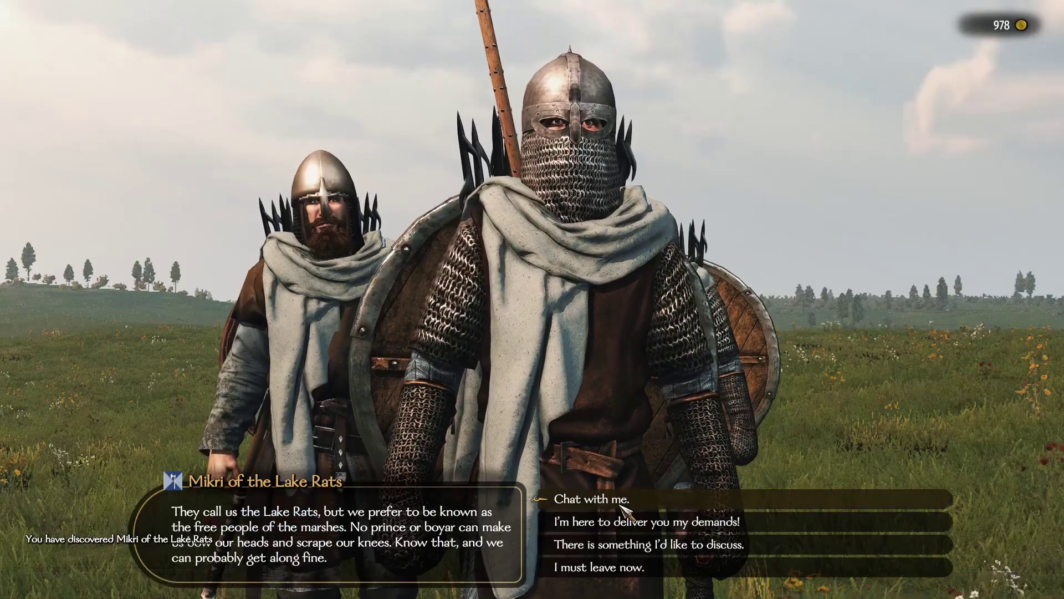
pyautogui.click(625, 510)
pyautogui.click(618, 518)
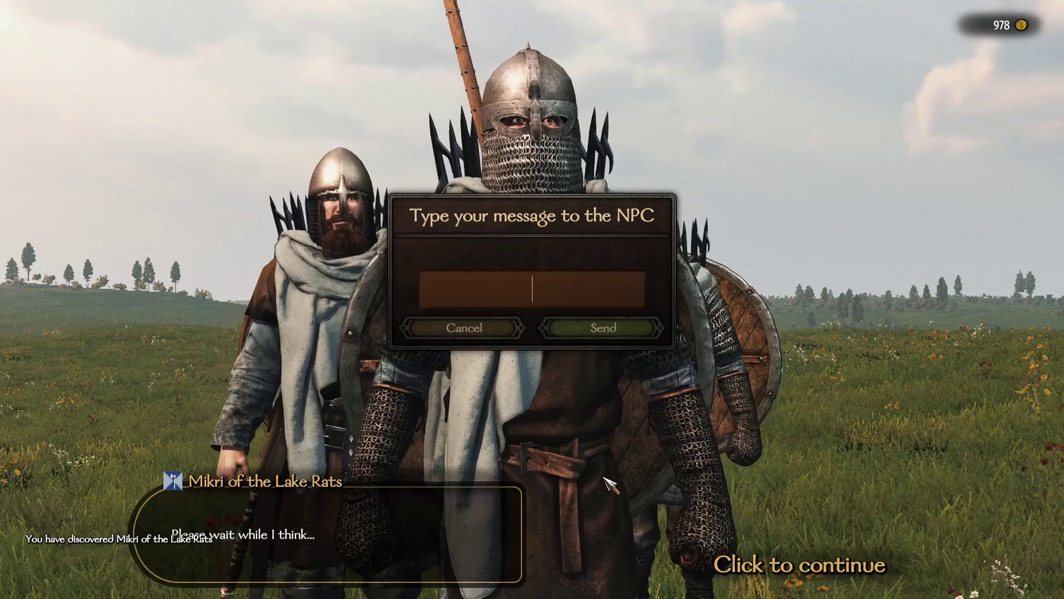
pyautogui.write('hello')
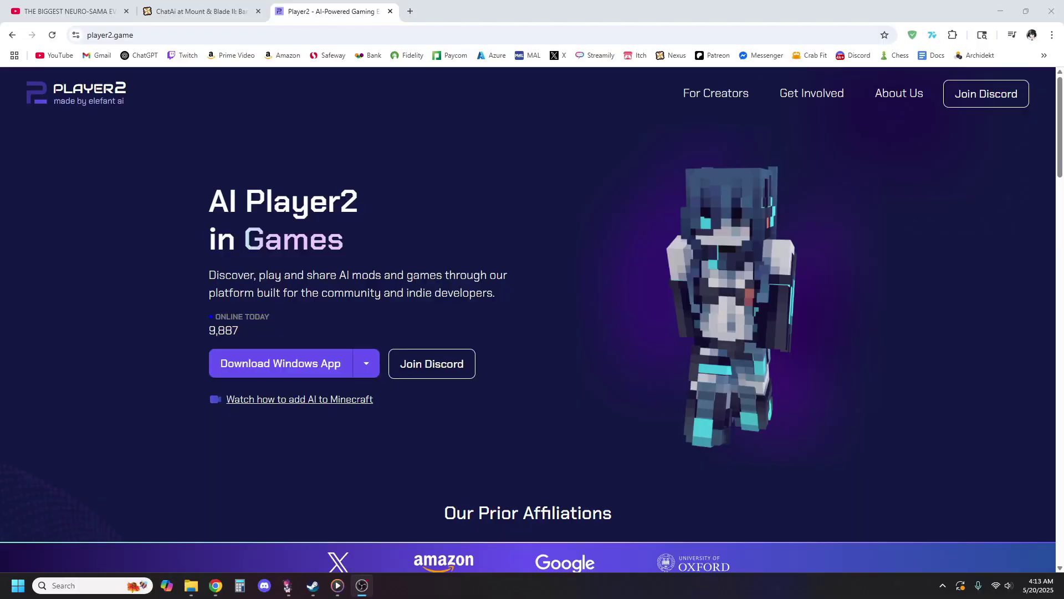
pyautogui.scroll(-1, 920, 320)
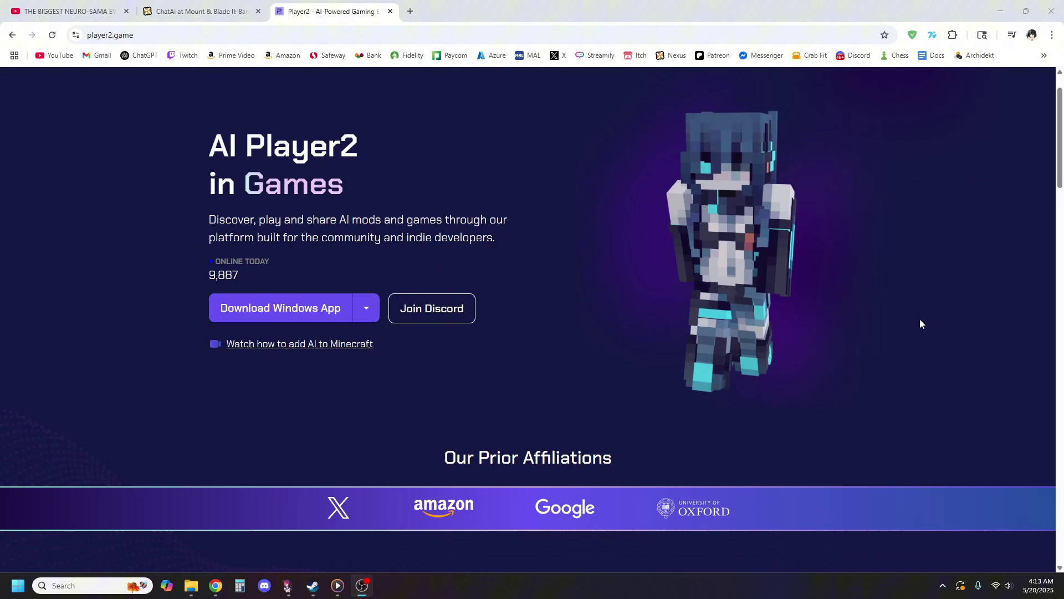
pyautogui.scroll(1, 920, 320)
pyautogui.scroll(-1, 920, 320)
pyautogui.scroll(1, 920, 324)
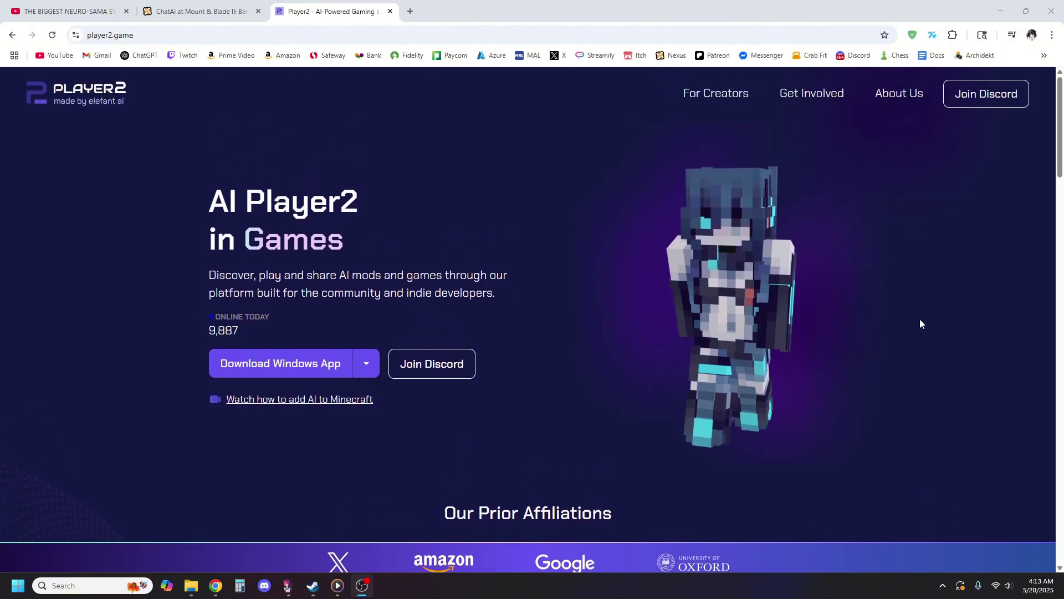
pyautogui.scroll(-5, 919, 327)
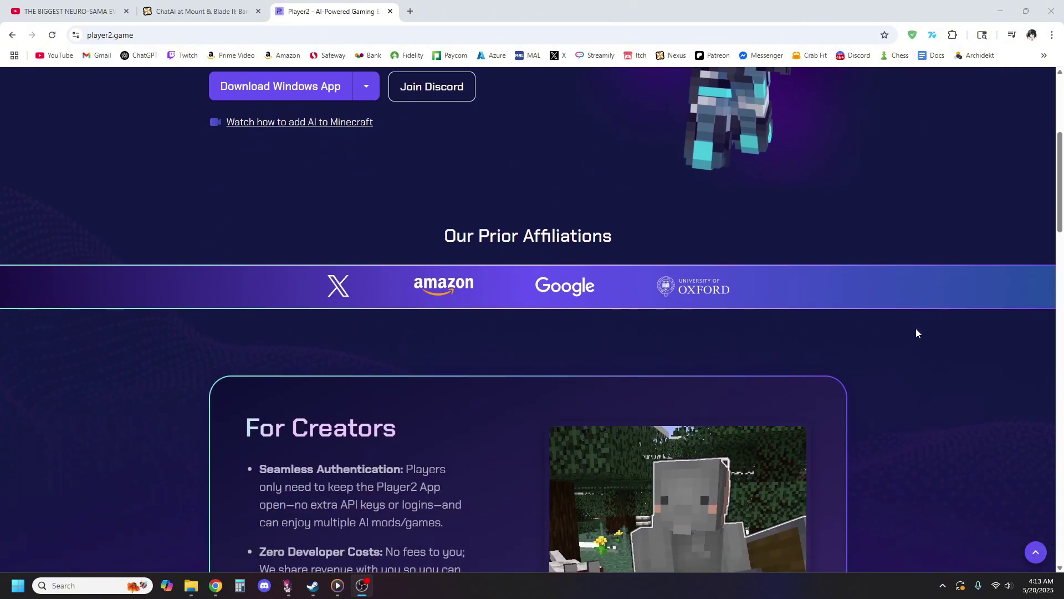
pyautogui.scroll(-5, 918, 336)
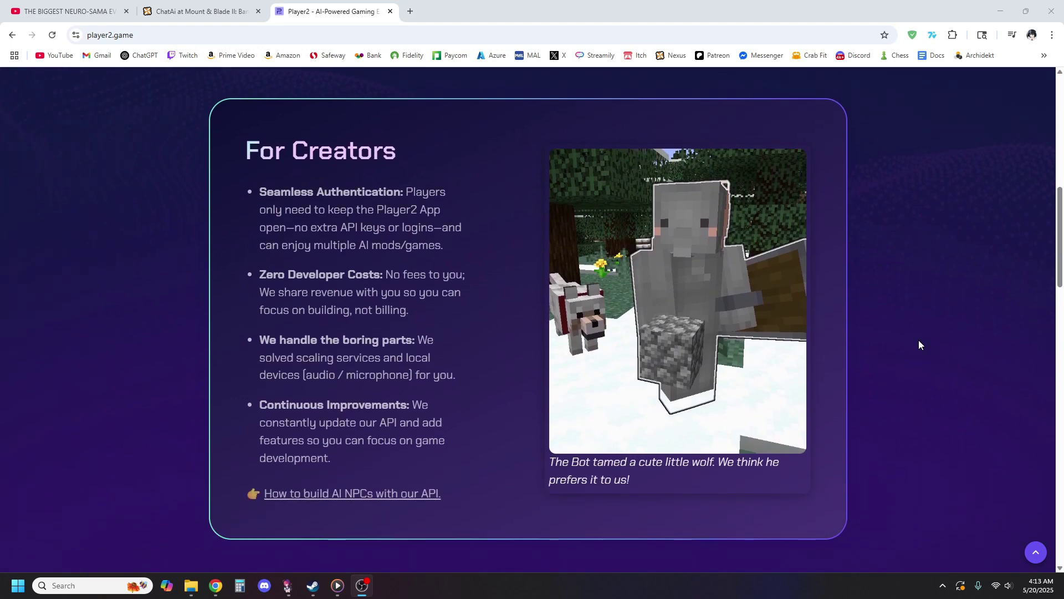
pyautogui.scroll(-5, 919, 344)
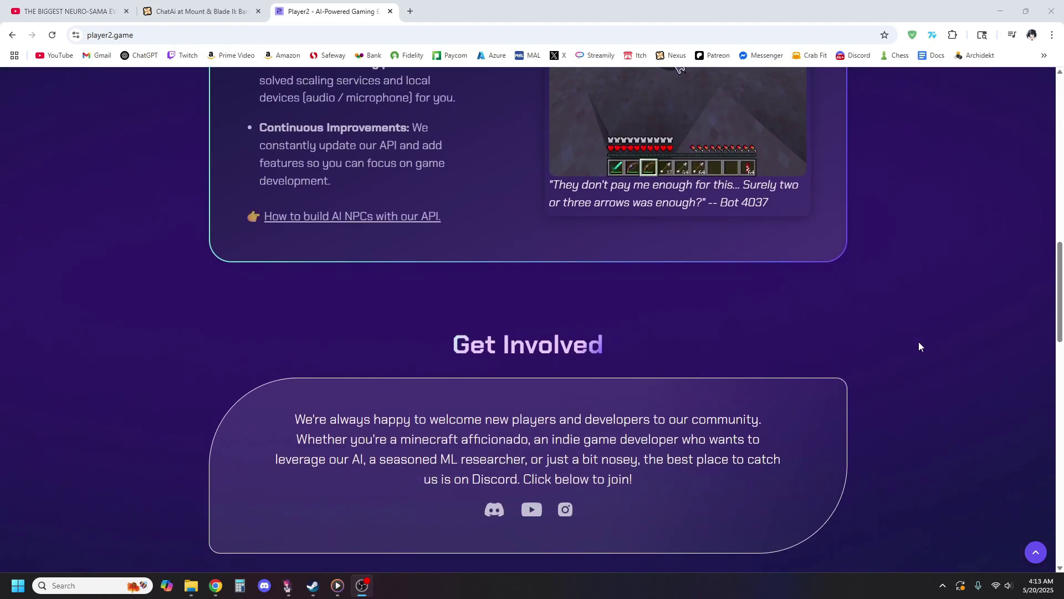
pyautogui.scroll(-5, 919, 346)
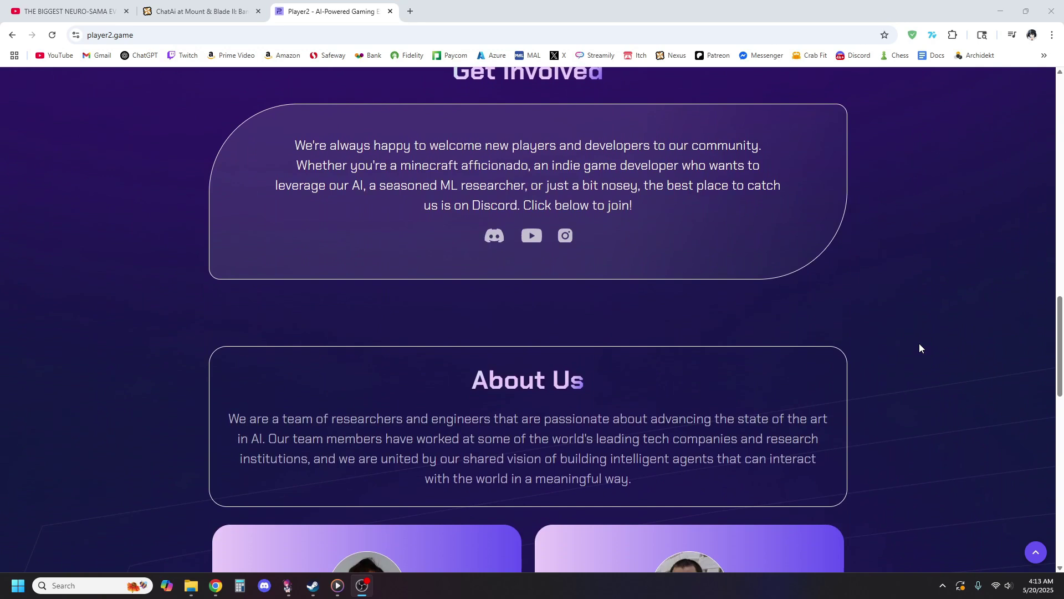
pyautogui.scroll(-6, 919, 347)
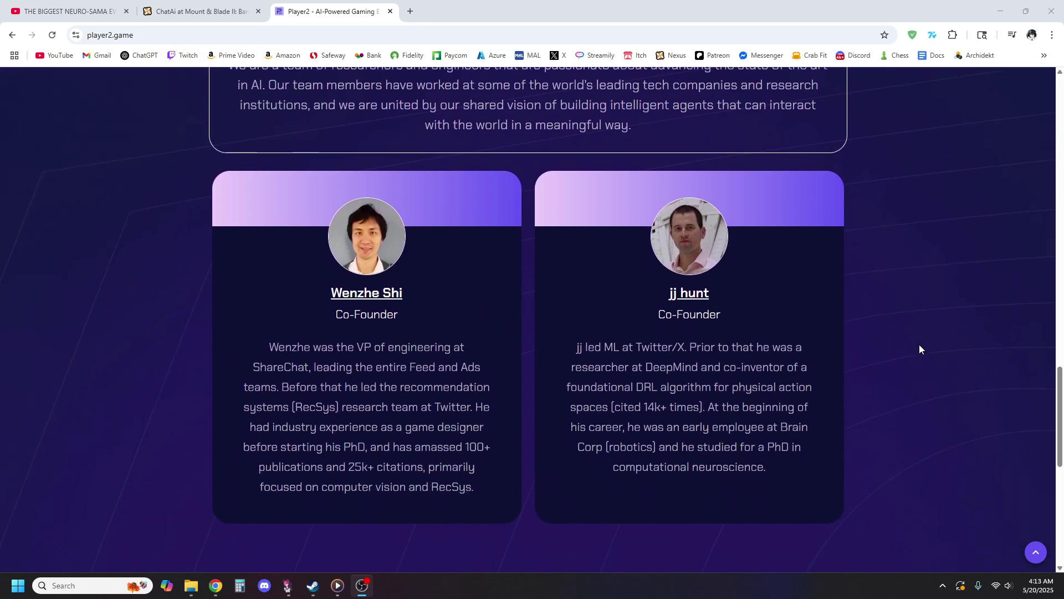
pyautogui.scroll(-7, 919, 348)
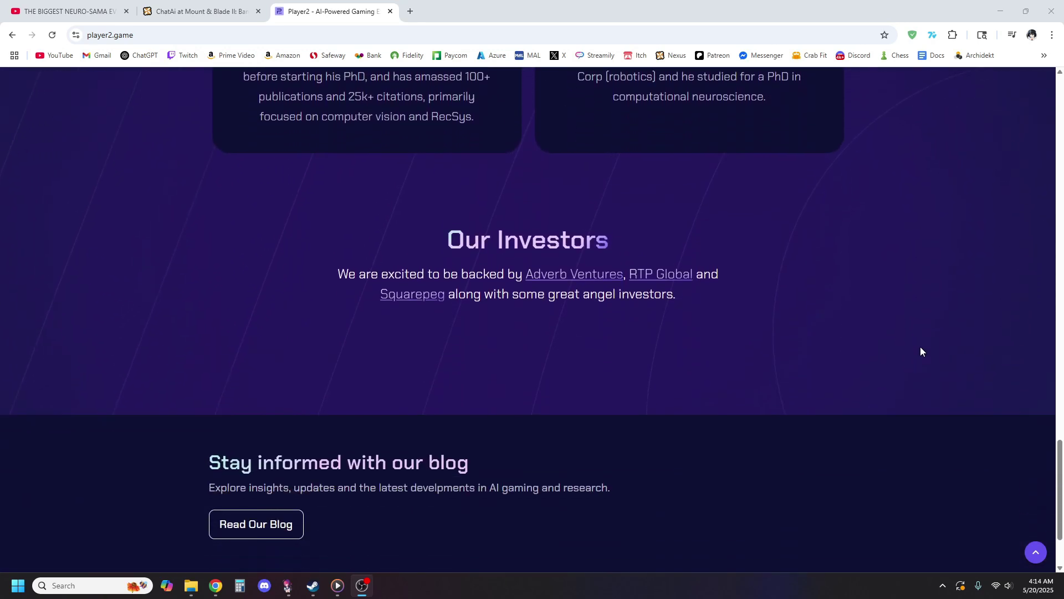
pyautogui.scroll(-2, 921, 348)
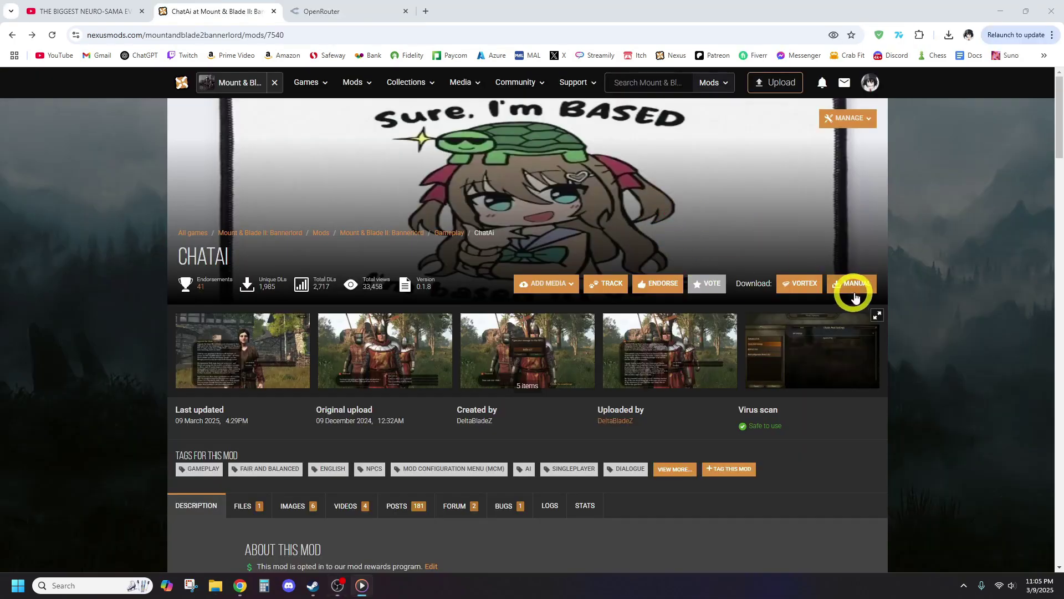
# Open the ButterLib, Harmony, Mod Configuration Menu and UIExtenderEx pages in tabs, and manually download ChatAi.
pyautogui.click(857, 284)
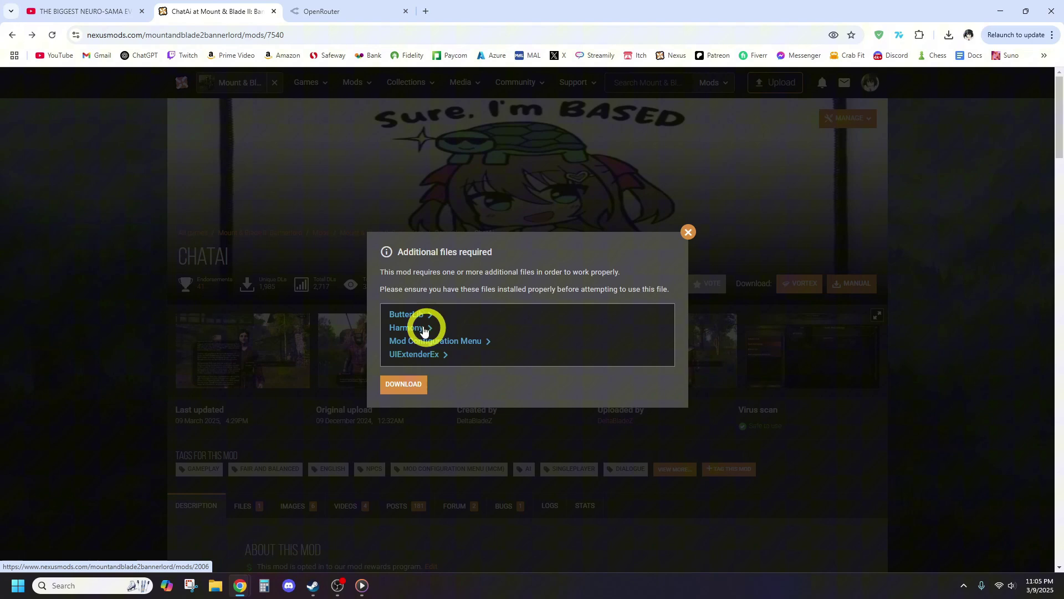
pyautogui.rightClick(410, 312)
pyautogui.middleClick(409, 332)
pyautogui.rightClick(409, 331)
pyautogui.click(444, 346)
pyautogui.rightClick(417, 340)
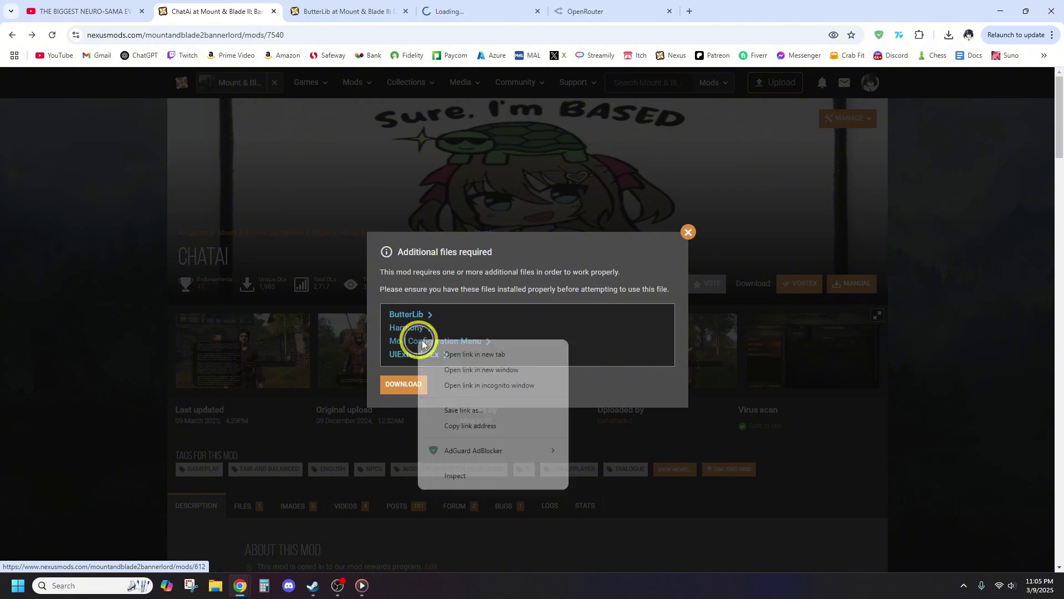
pyautogui.click(450, 356)
pyautogui.rightClick(439, 354)
pyautogui.click(450, 367)
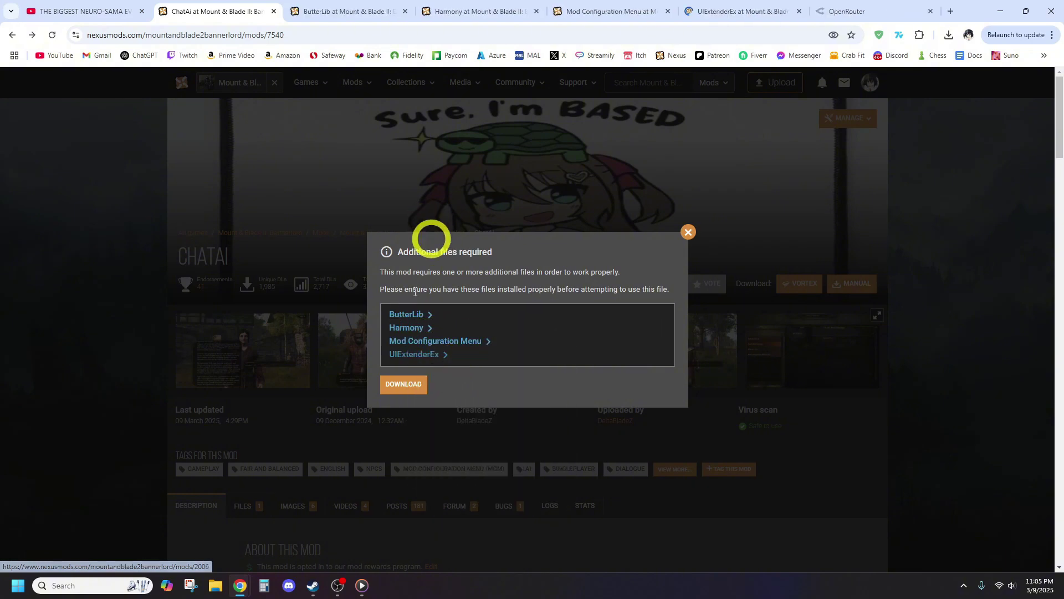
pyautogui.click(400, 388)
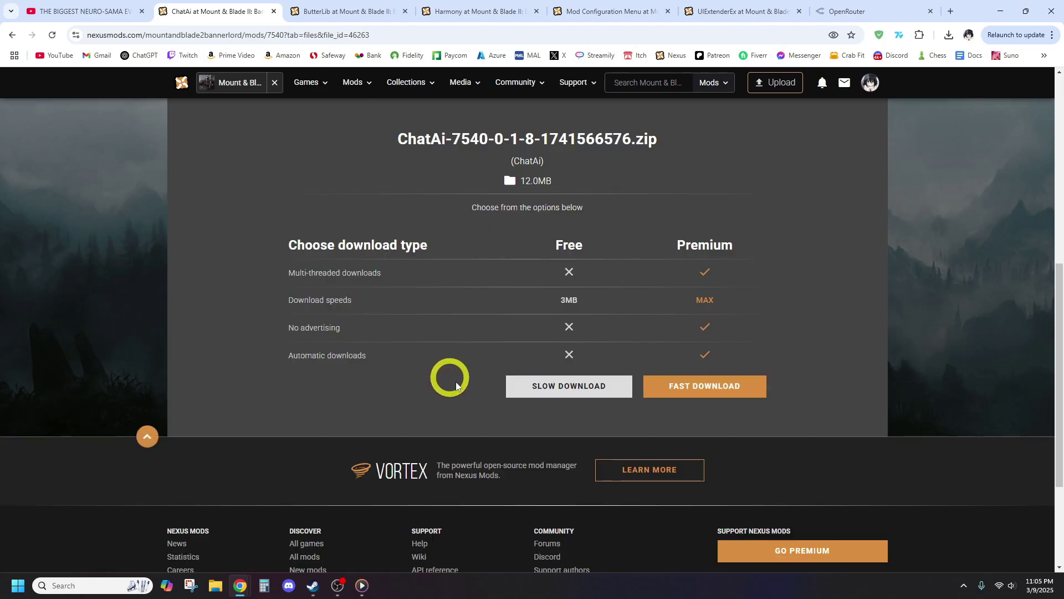
pyautogui.click(556, 393)
# Manually download the ButterLib and Harmony archives with slow download.
pyautogui.click(359, 5)
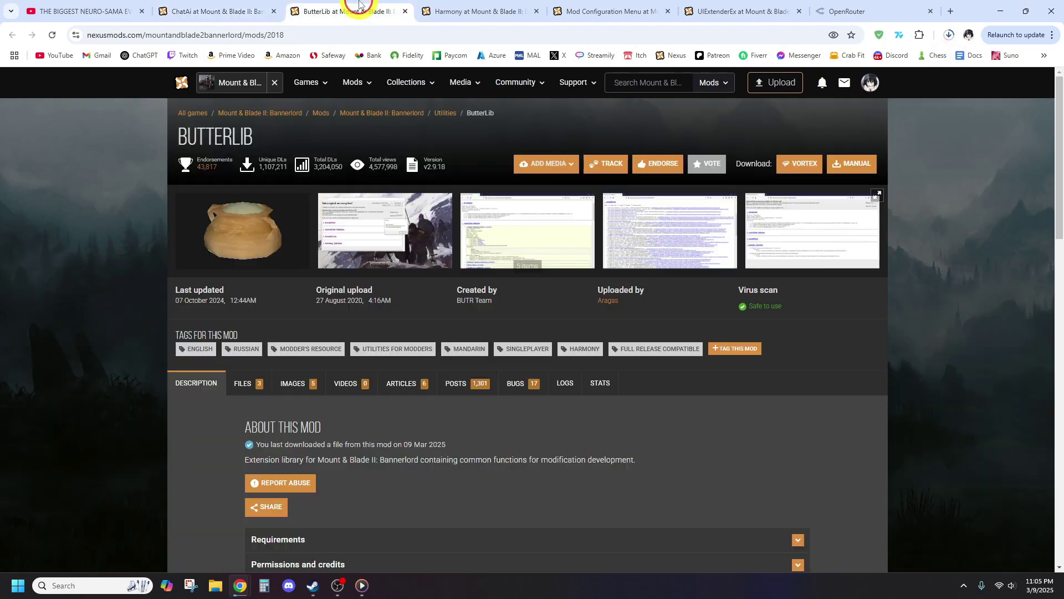
pyautogui.click(838, 176)
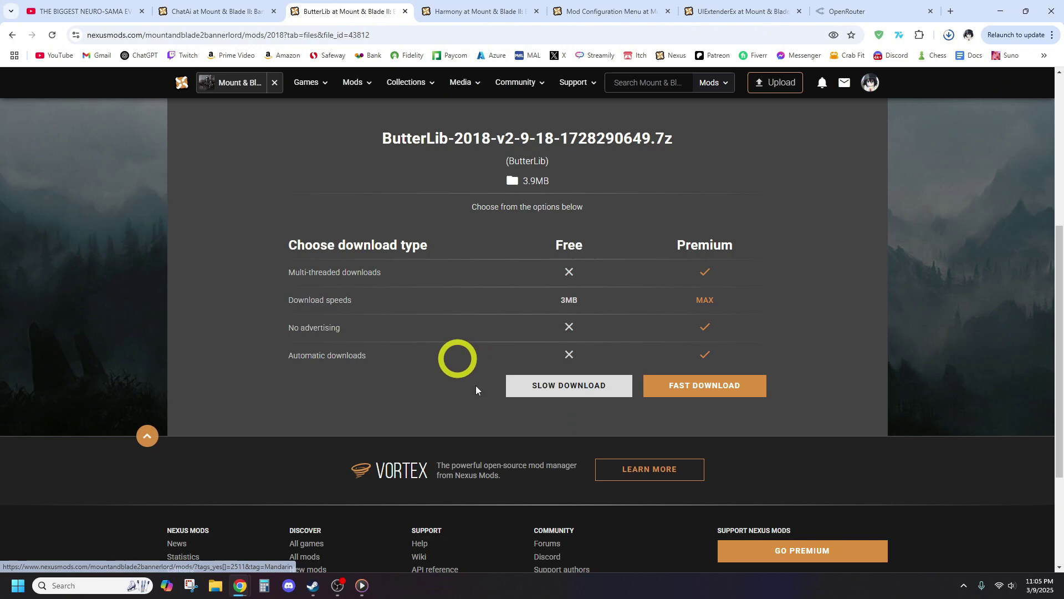
pyautogui.click(537, 388)
pyautogui.click(477, 11)
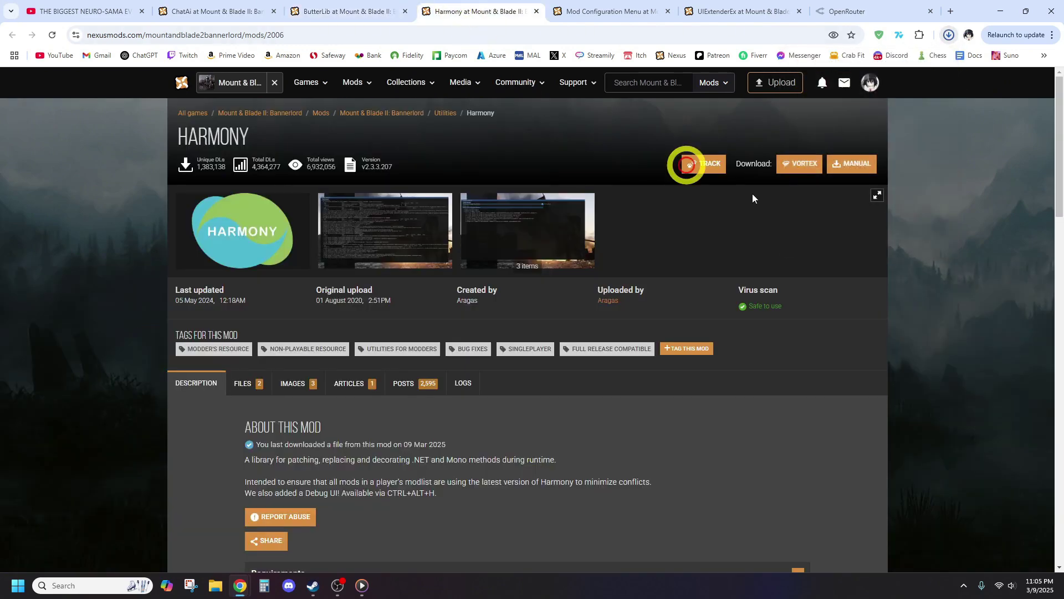
pyautogui.click(852, 169)
pyautogui.click(543, 389)
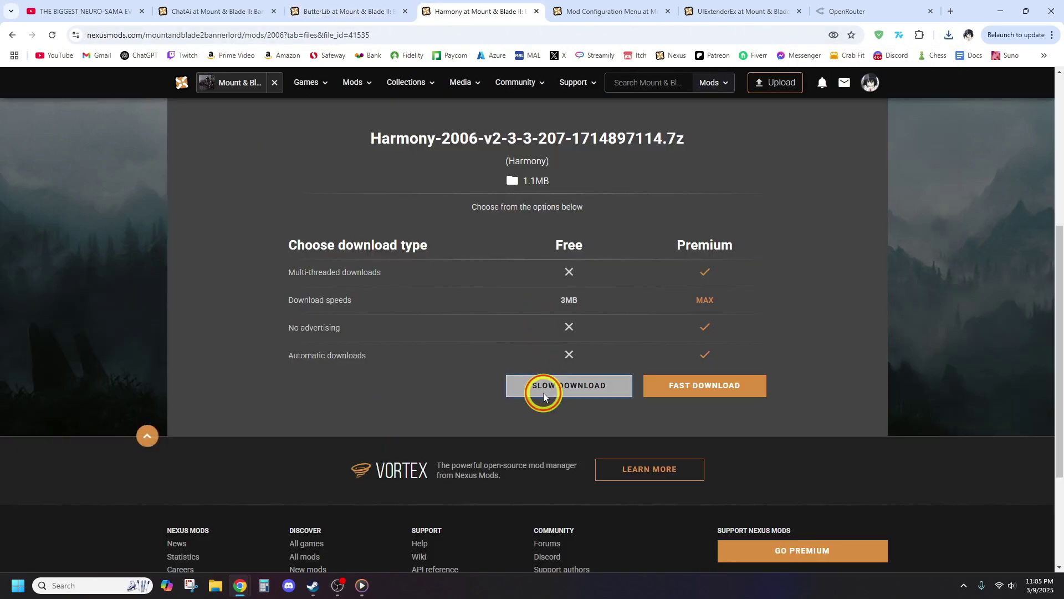
# Manually download the Mod Configuration Menu and UIExtenderEx archives with slow download.
pyautogui.click(588, 11)
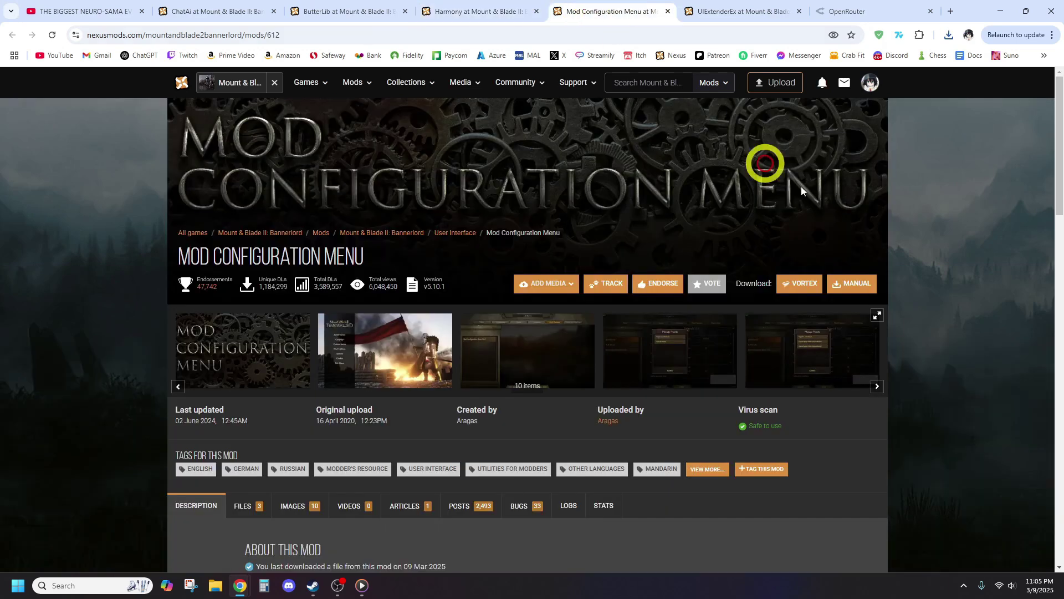
pyautogui.click(850, 286)
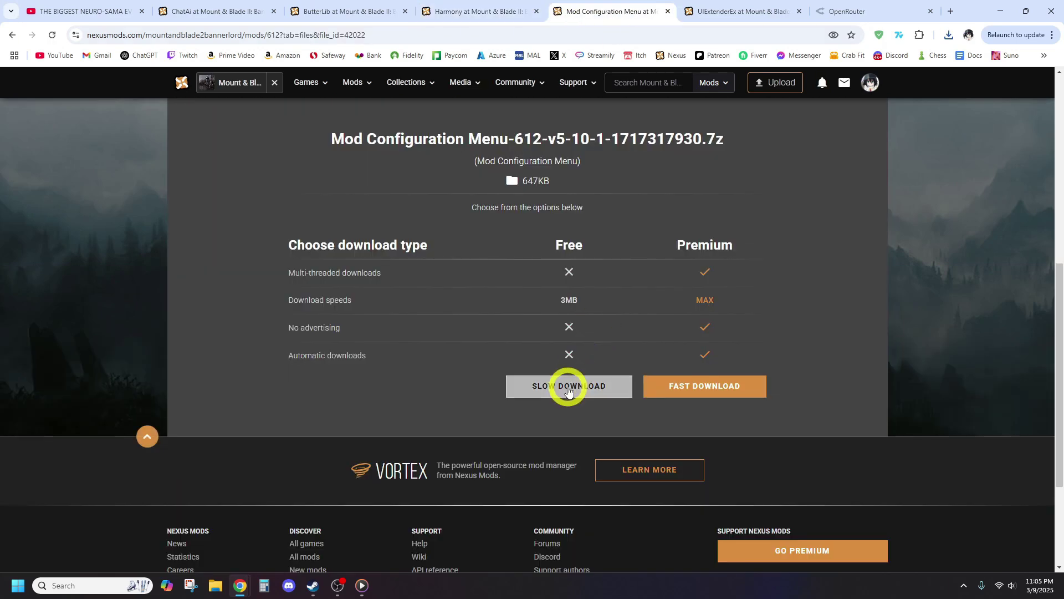
pyautogui.click(569, 386)
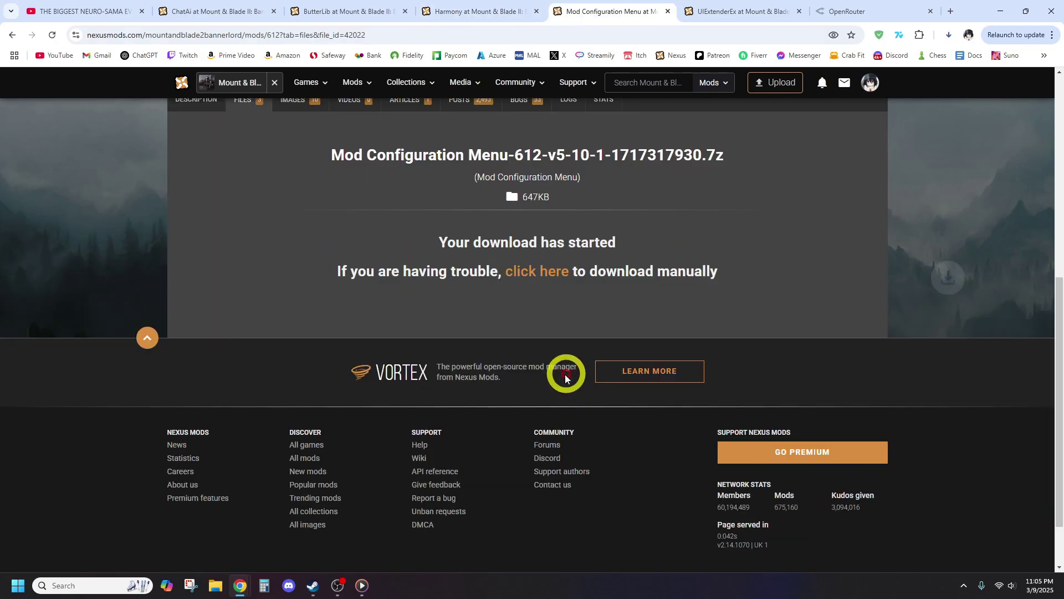
pyautogui.click(715, 11)
pyautogui.click(859, 164)
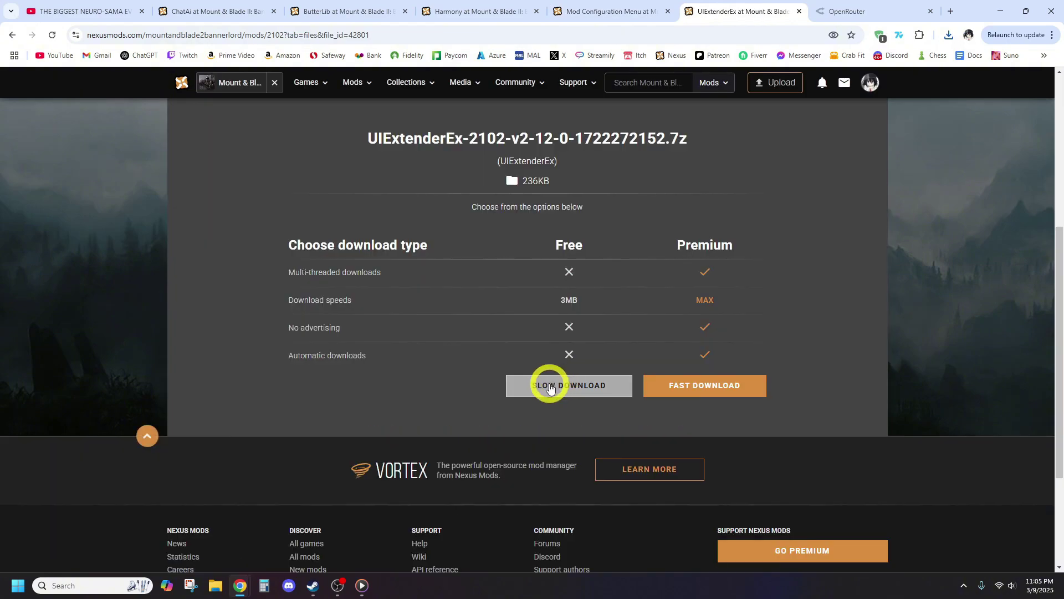
pyautogui.click(559, 381)
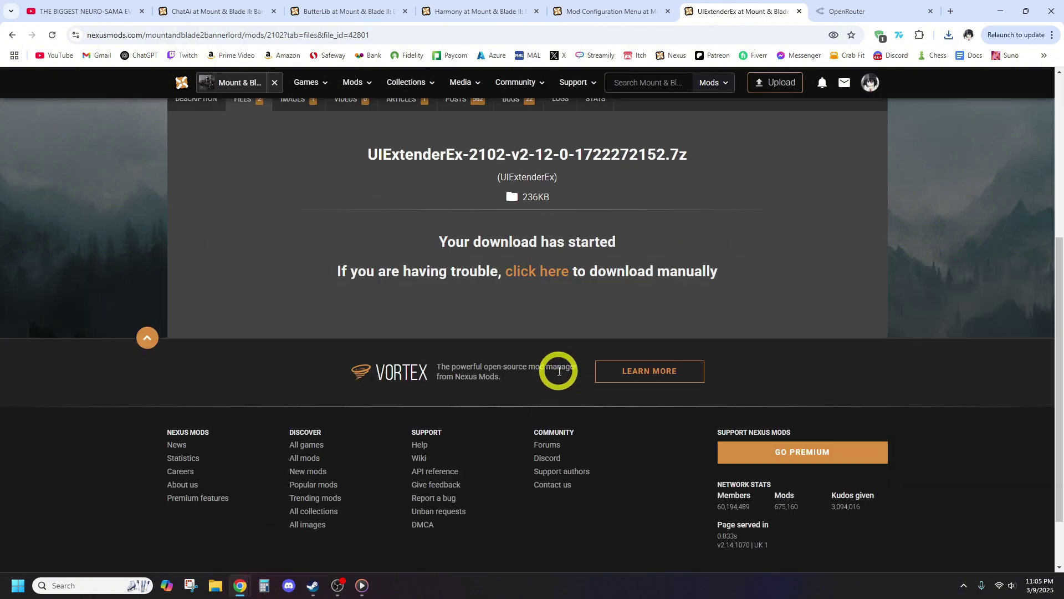
pyautogui.hotkey('alt', 'Tab')
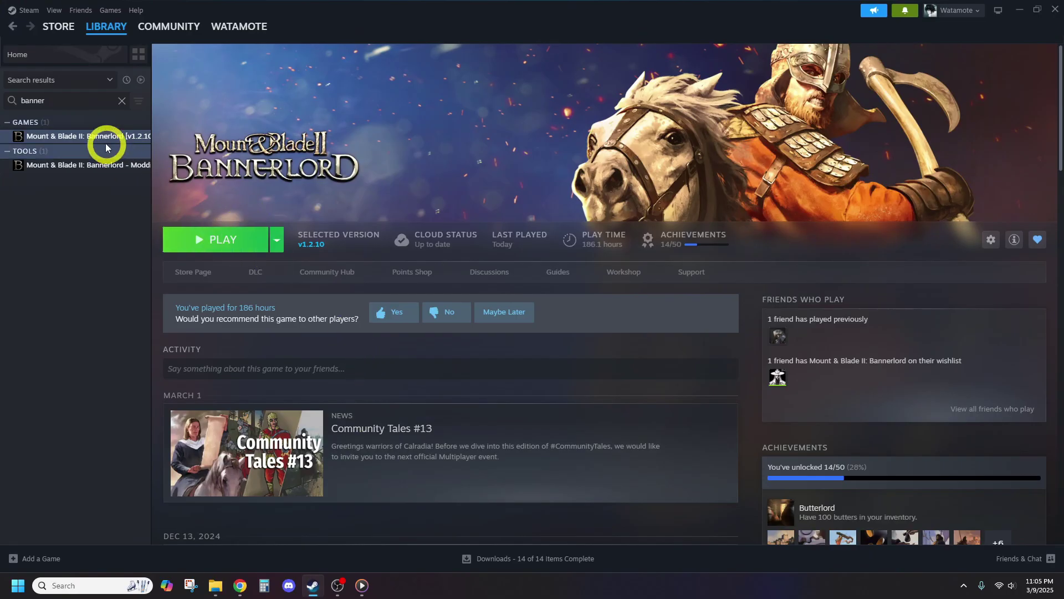
# Browse Bannerlord's installed files from Steam Properties and open its Modules folder.
pyautogui.rightClick(105, 137)
pyautogui.click(136, 223)
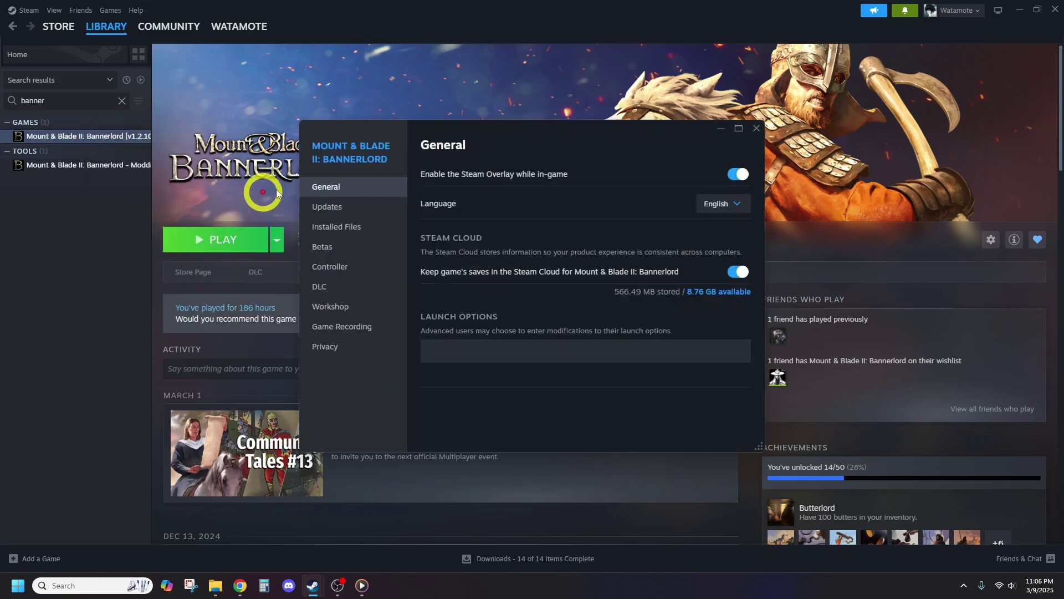
pyautogui.click(356, 227)
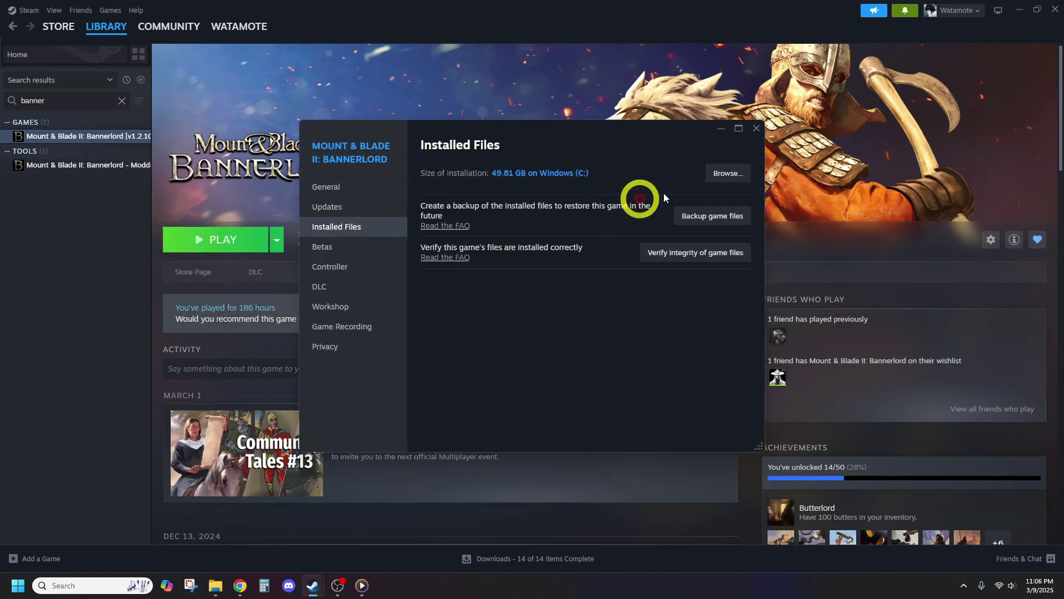
pyautogui.click(719, 182)
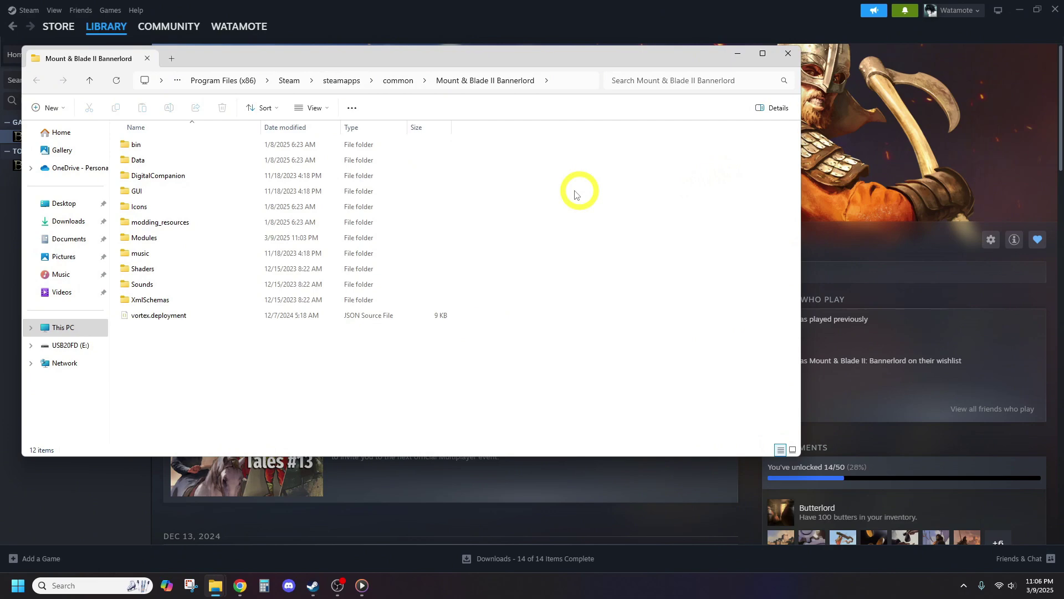
pyautogui.doubleClick(186, 239)
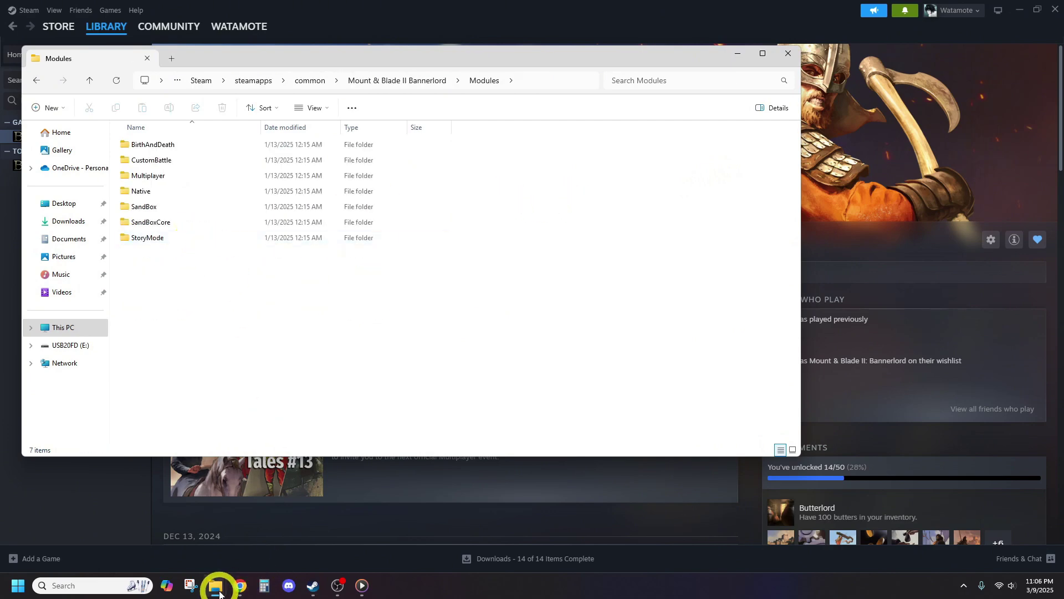
# Show the Downloads folder with the five mod archives in the other Explorer window.
pyautogui.moveTo(219, 592)
pyautogui.click(248, 535)
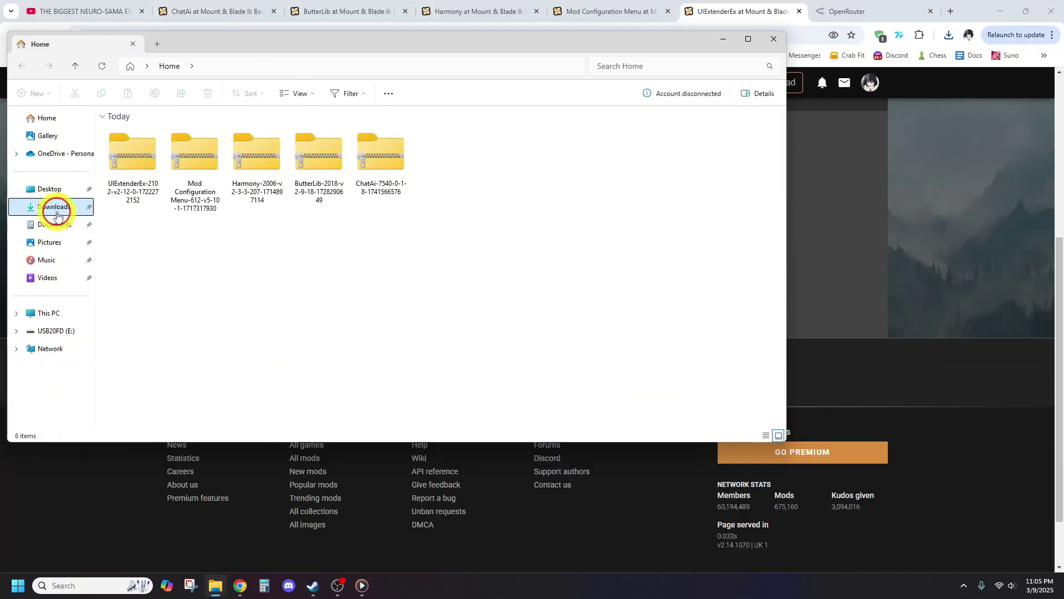
pyautogui.click(53, 208)
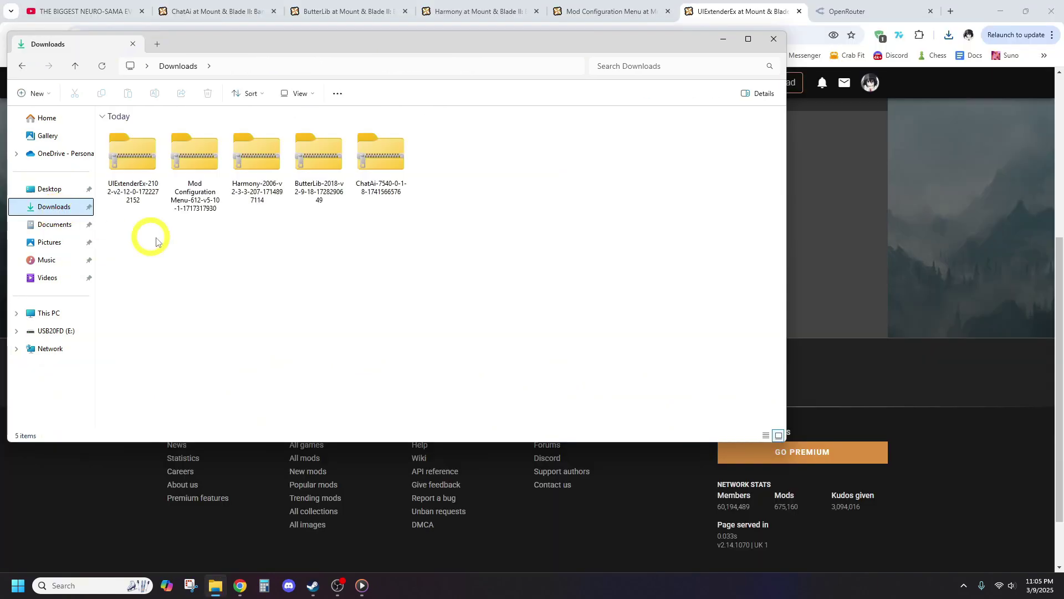
# Extract all five mod archives in Downloads with 7-Zip Extract Here.
pyautogui.moveTo(506, 180); pyautogui.dragTo(133, 184)
pyautogui.rightClick(167, 199)
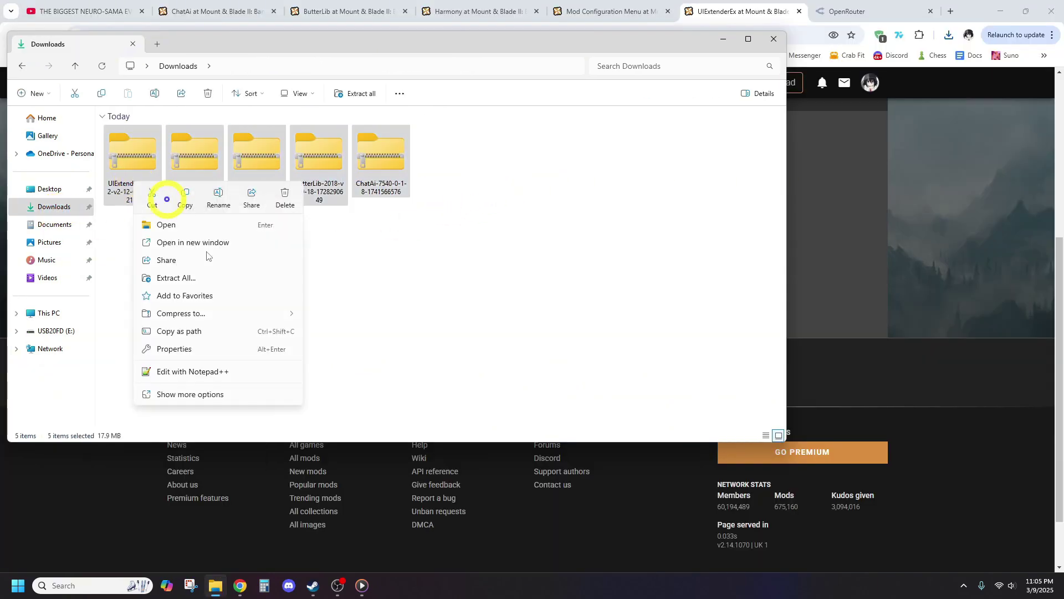
pyautogui.click(201, 395)
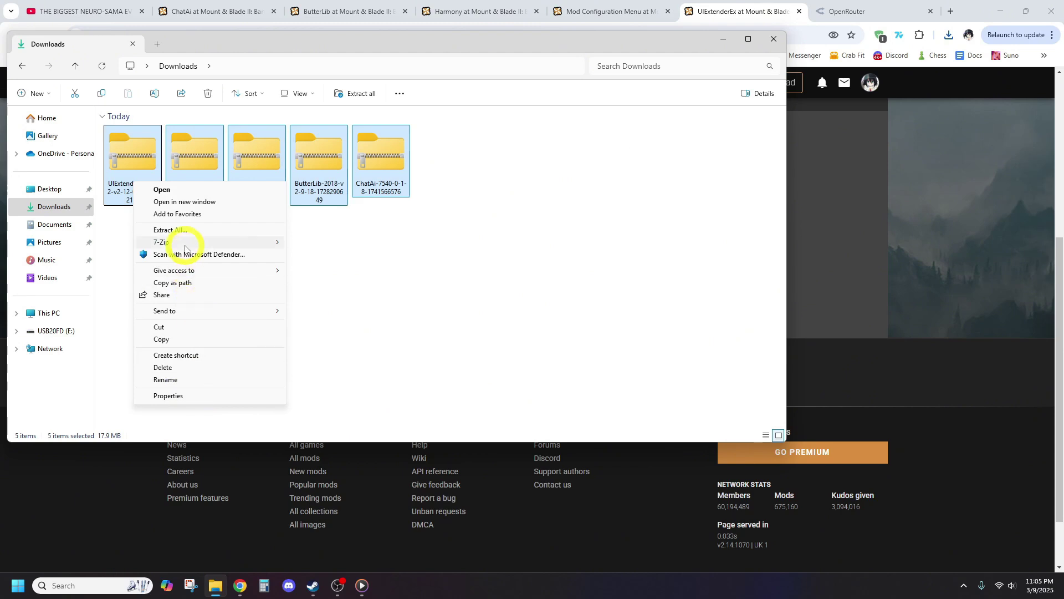
pyautogui.moveTo(178, 243)
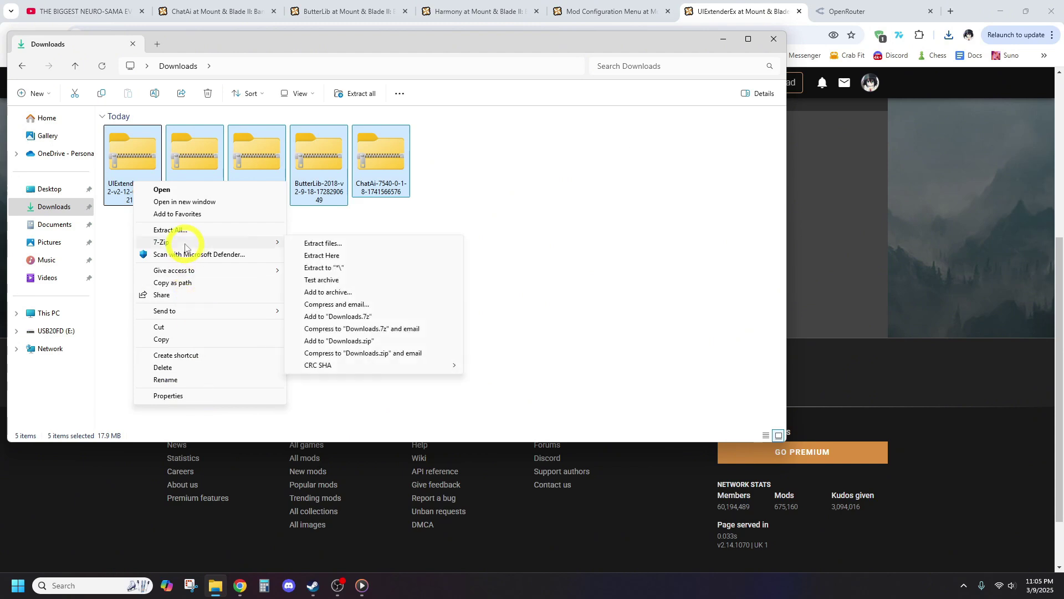
pyautogui.click(363, 257)
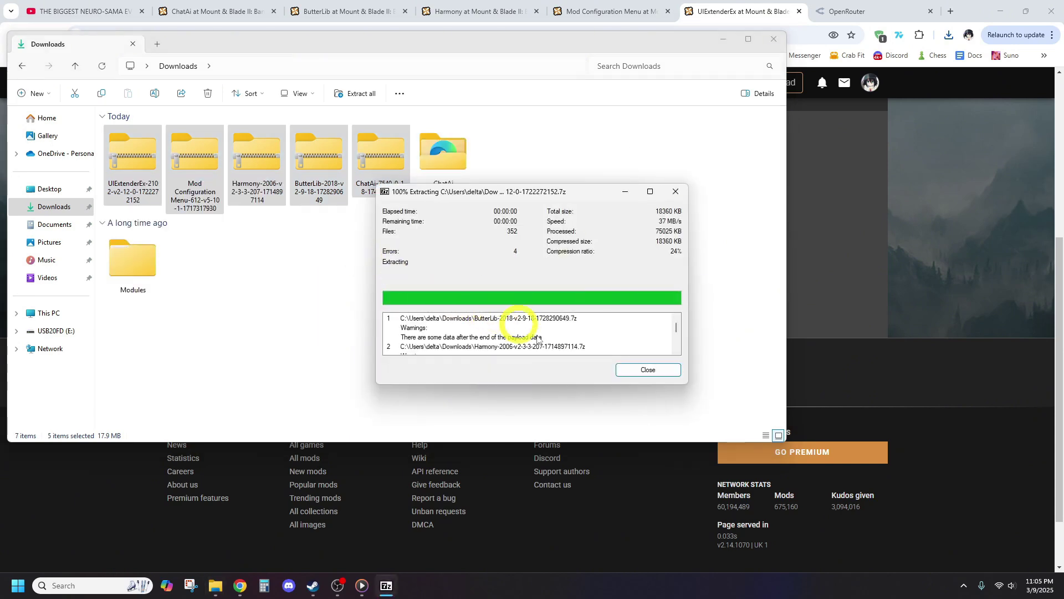
pyautogui.click(630, 370)
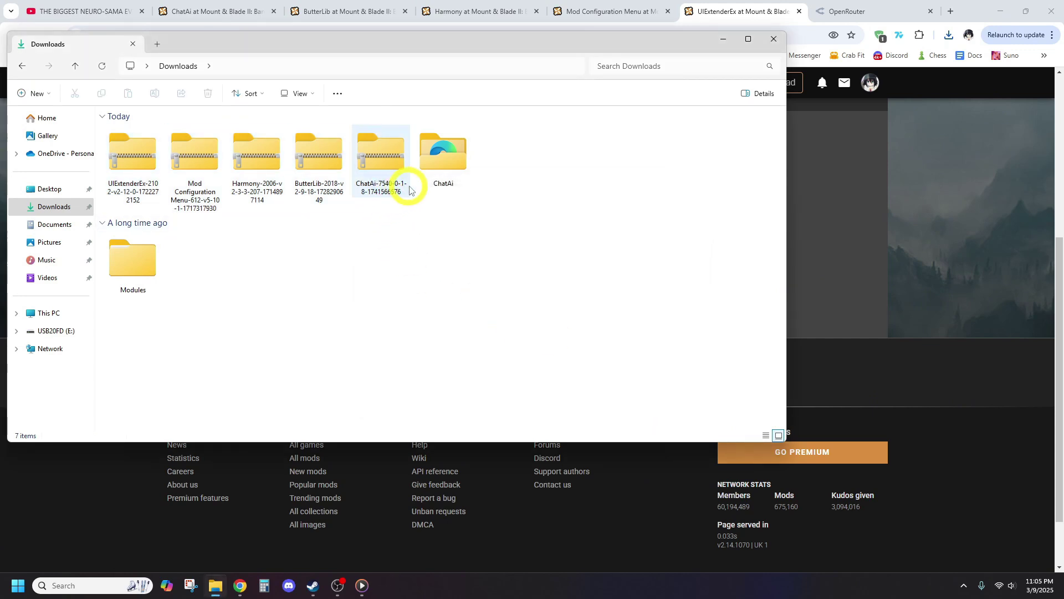
# Delete the five original zip archives and open the extracted Modules folder.
pyautogui.moveTo(409, 185); pyautogui.dragTo(151, 171)
pyautogui.rightClick(151, 171)
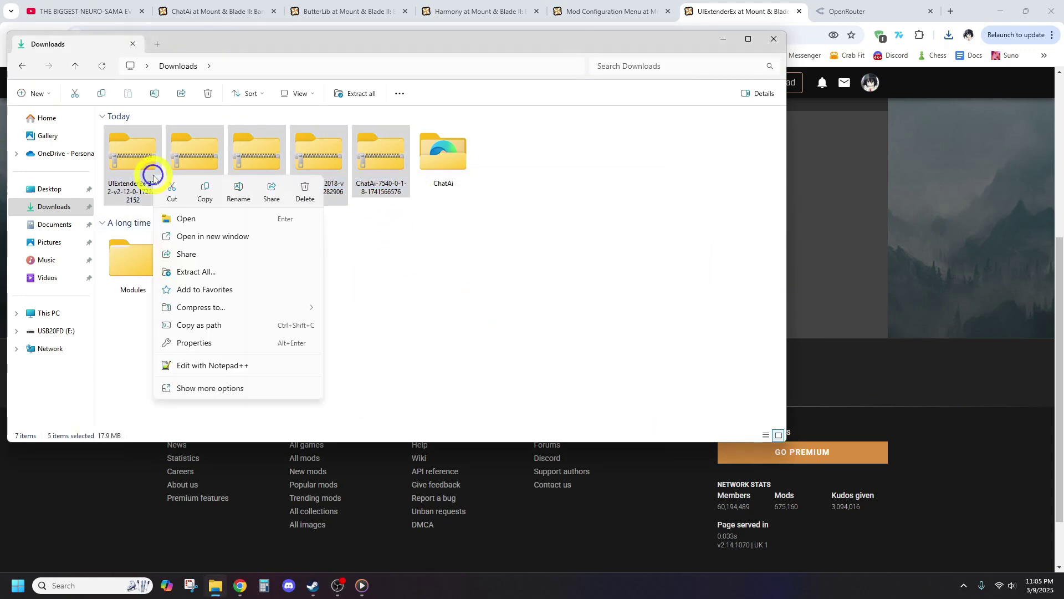
pyautogui.click(309, 190)
pyautogui.doubleClick(133, 236)
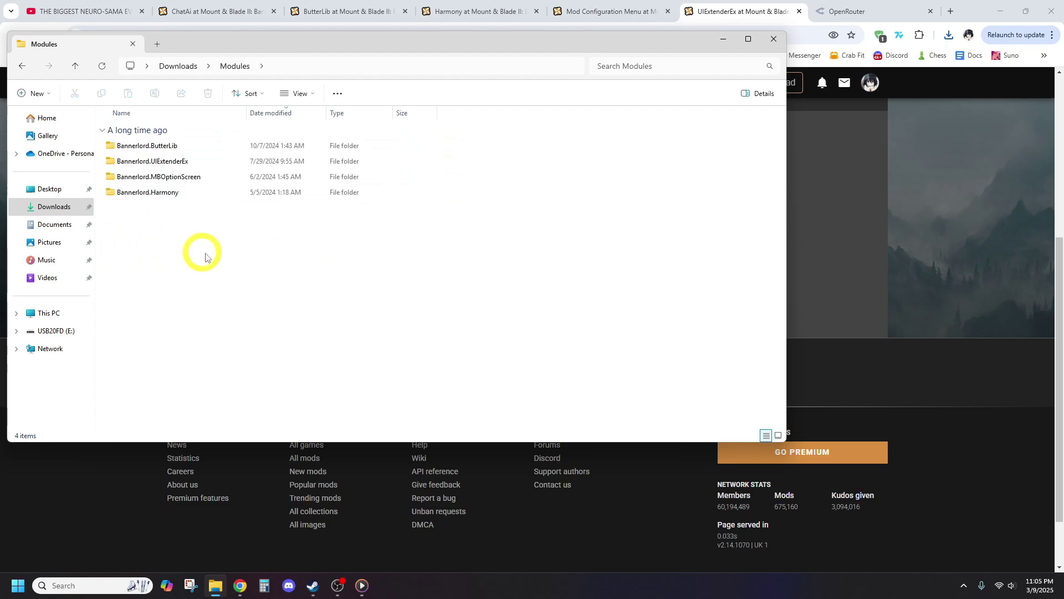
# Place the extracted Modules window beside the game's and move the four dependency folders in.
pyautogui.click(313, 585)
pyautogui.click(215, 585)
pyautogui.moveTo(215, 585)
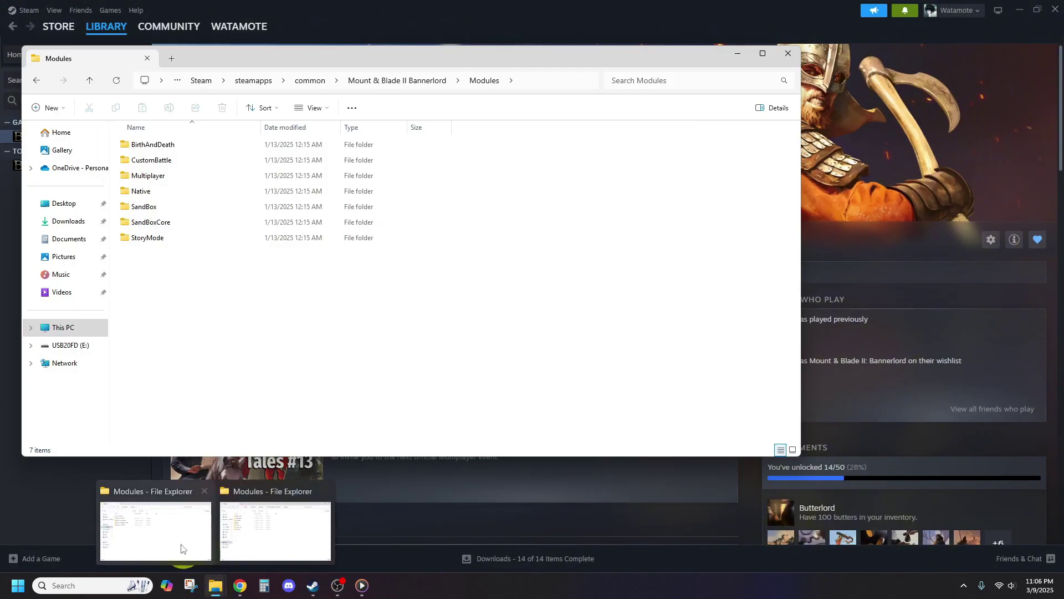
pyautogui.click(212, 511)
pyautogui.moveTo(388, 37); pyautogui.dragTo(688, 154)
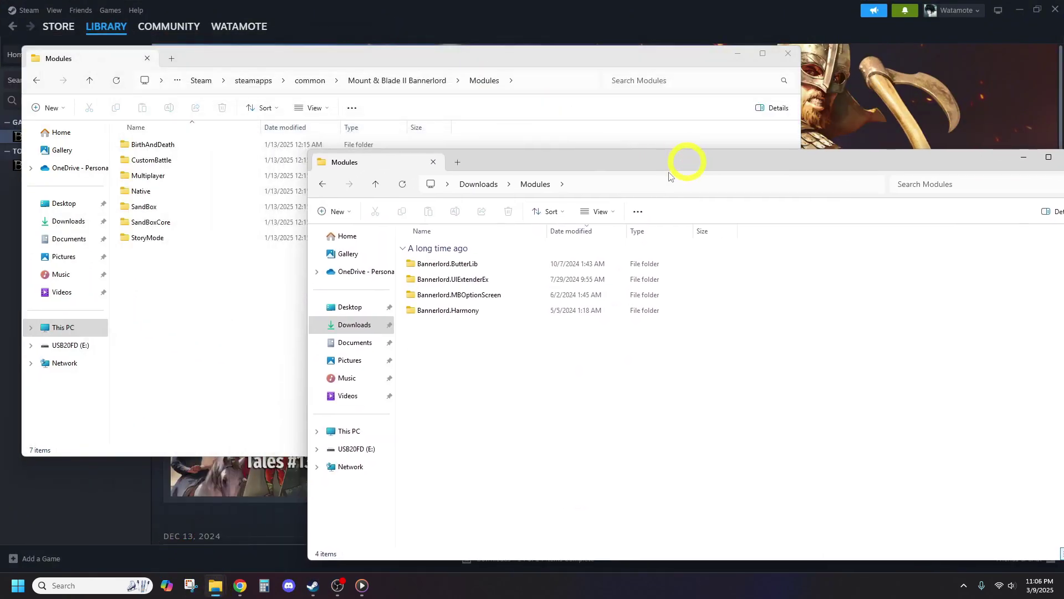
pyautogui.moveTo(497, 420)
pyautogui.mouseDown()
pyautogui.moveTo(475, 265)
pyautogui.moveTo(422, 287)
pyautogui.moveTo(166, 309)
pyautogui.moveTo(498, 221)
pyautogui.mouseUp()
# Move the extracted ChatAi folder into the game's Modules folder.
pyautogui.click(898, 301)
pyautogui.click(494, 184)
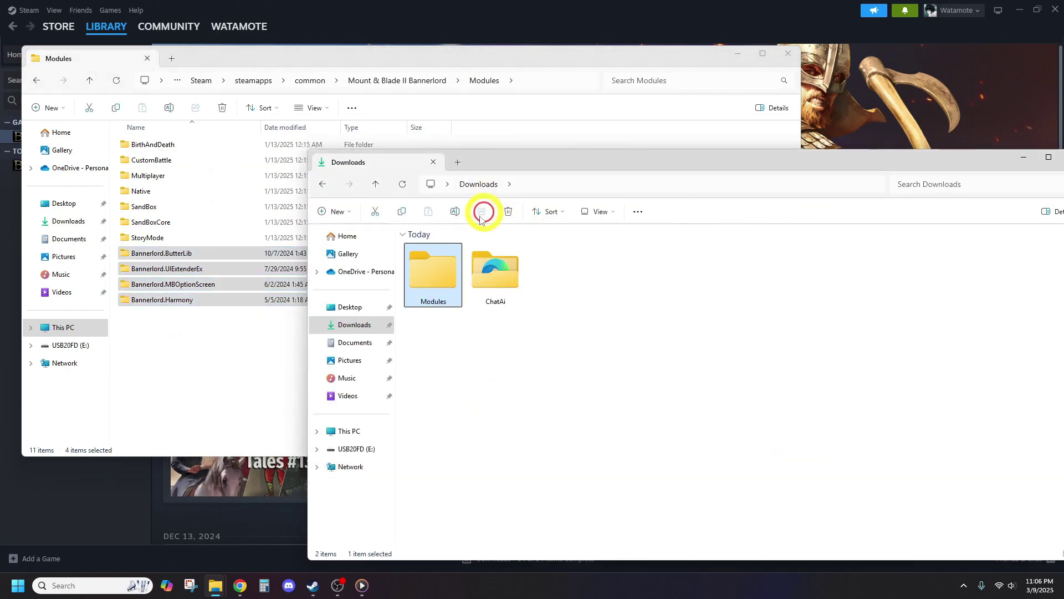
pyautogui.click(510, 295)
pyautogui.moveTo(510, 294); pyautogui.dragTo(188, 377)
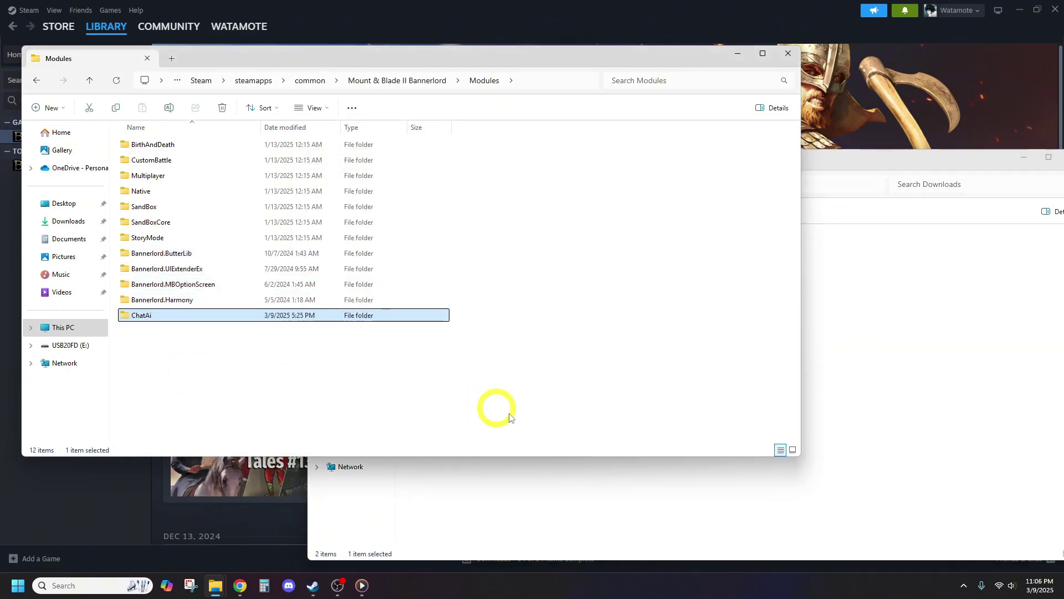
# Delete the empty leftover Modules folder from Downloads and close both Explorer windows.
pyautogui.click(511, 499)
pyautogui.rightClick(438, 294)
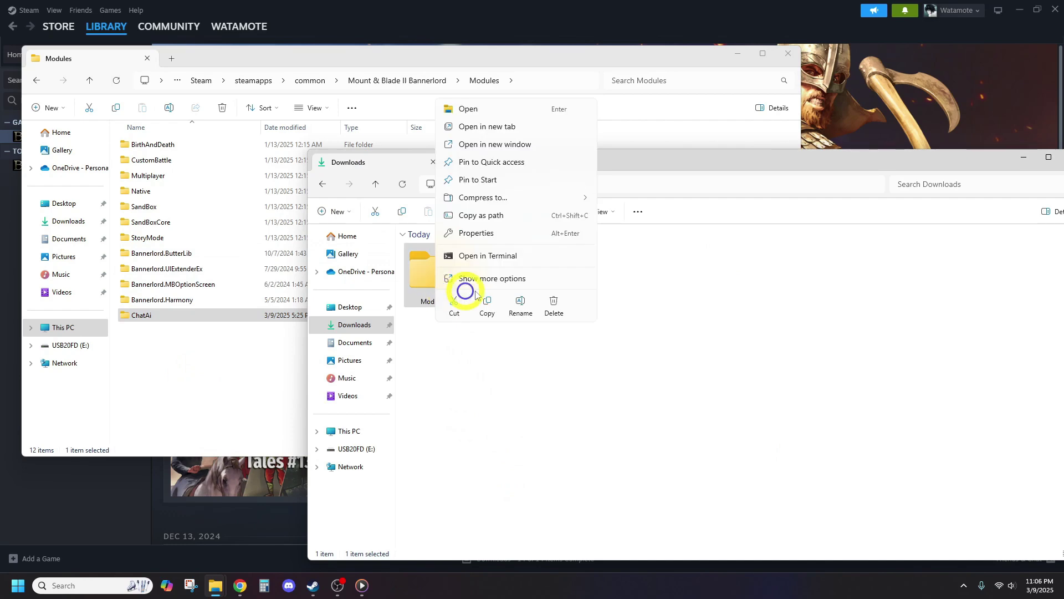
pyautogui.click(554, 304)
pyautogui.moveTo(775, 165); pyautogui.dragTo(664, 179)
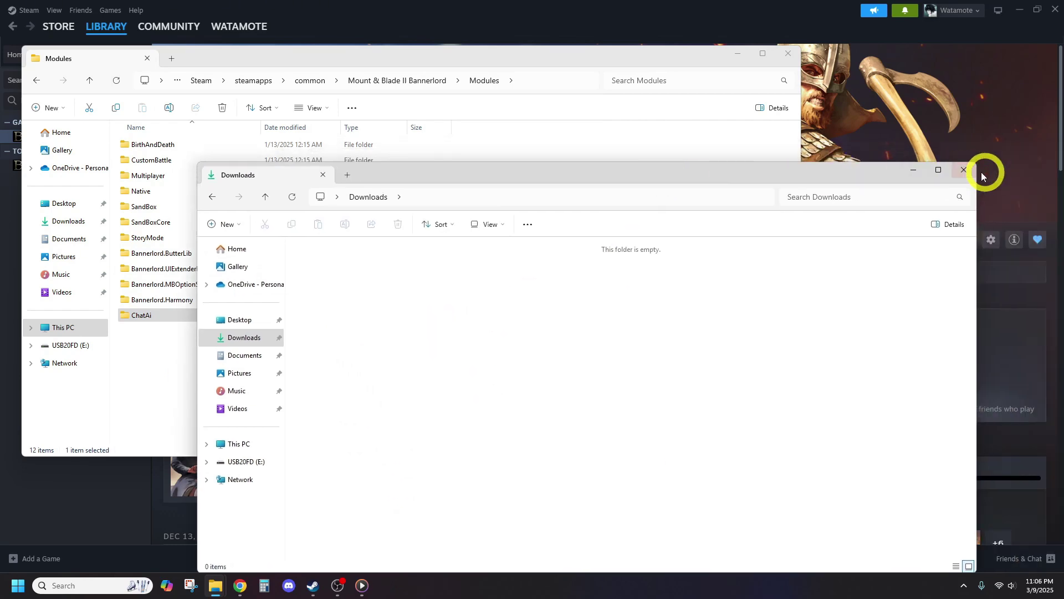
pyautogui.click(964, 170)
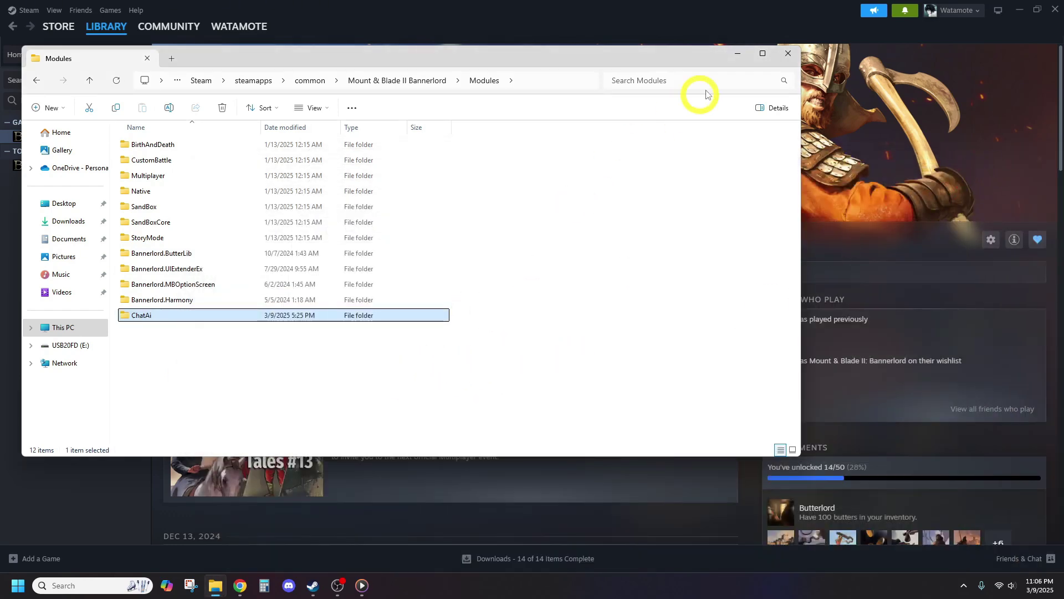
pyautogui.click(789, 53)
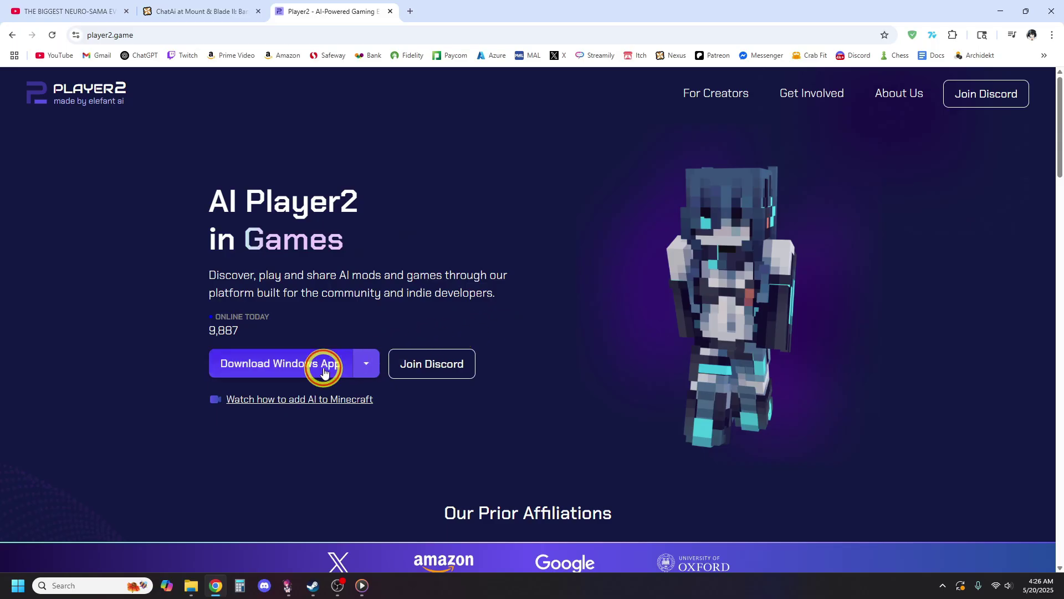
# Download the Player2 Windows app installer and run it from the Downloads folder.
pyautogui.click(323, 363)
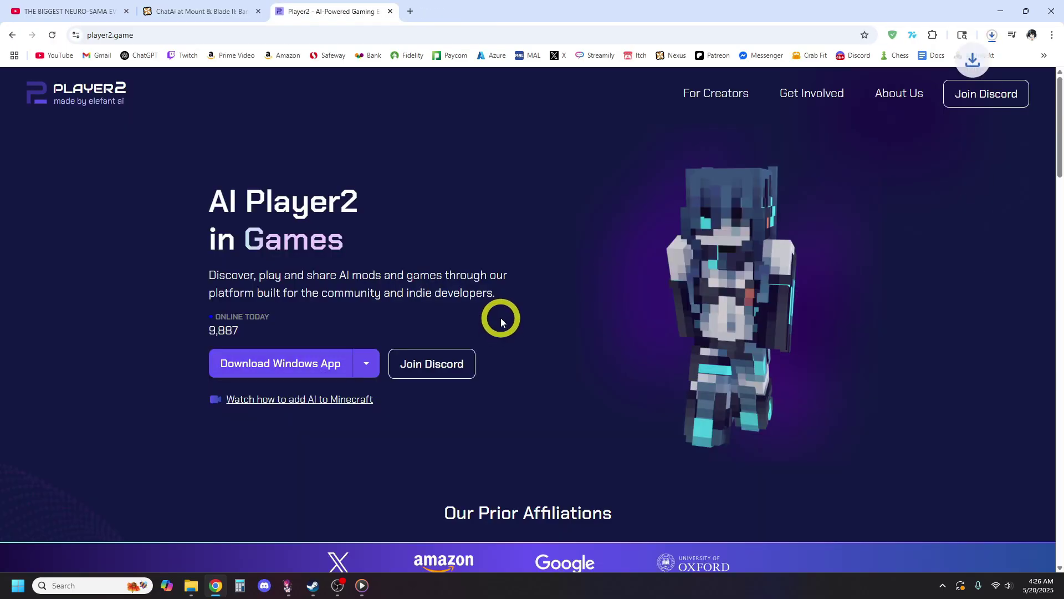
pyautogui.click(992, 35)
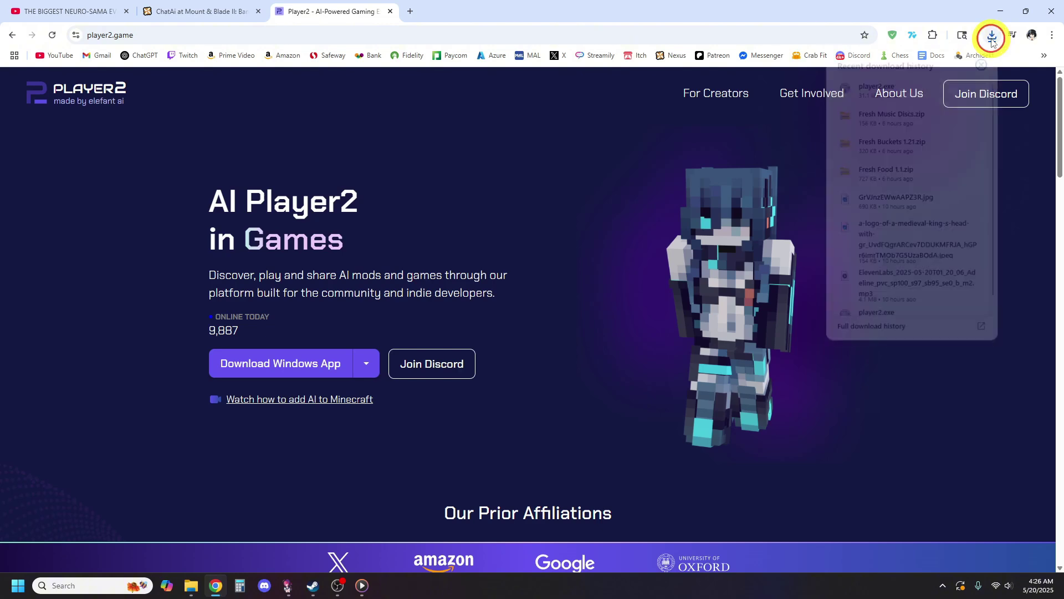
pyautogui.click(953, 77)
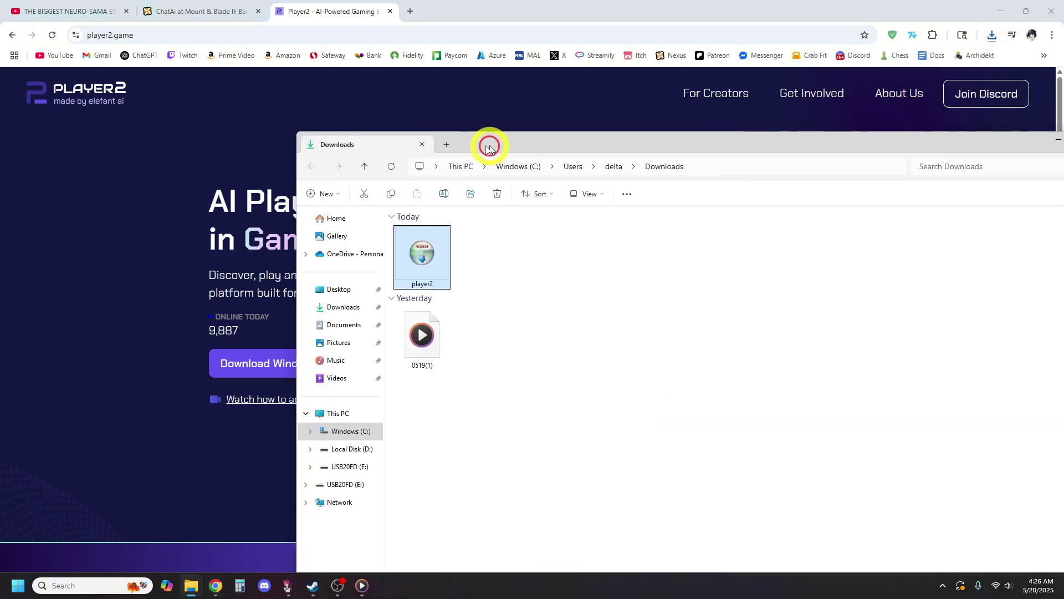
pyautogui.moveTo(487, 142); pyautogui.dragTo(389, 118)
pyautogui.doubleClick(319, 223)
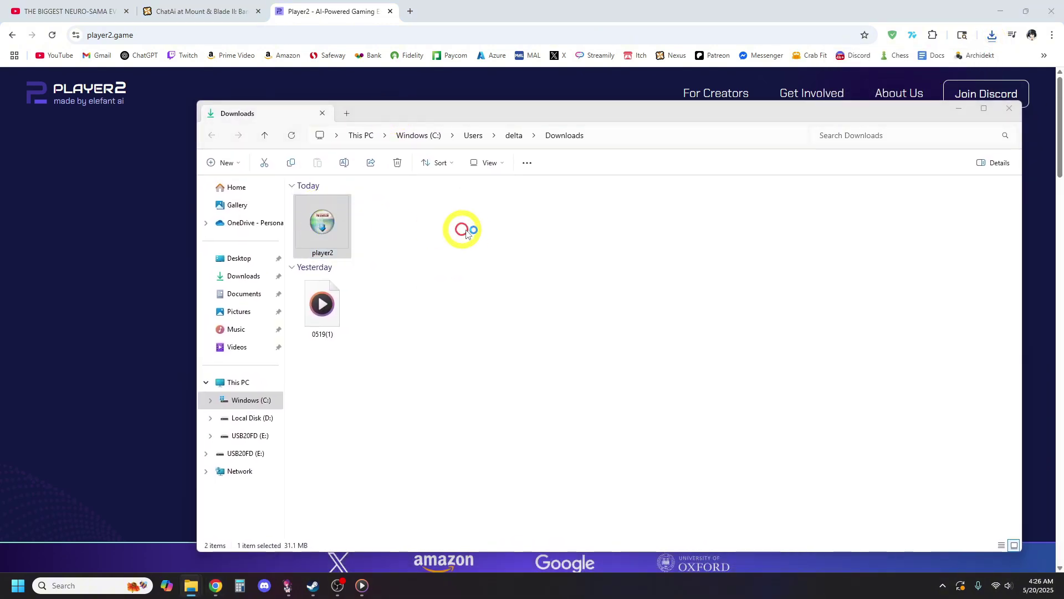
# Install Player2 with the default folder, launch it on Finish, and close Downloads.
pyautogui.click(589, 380)
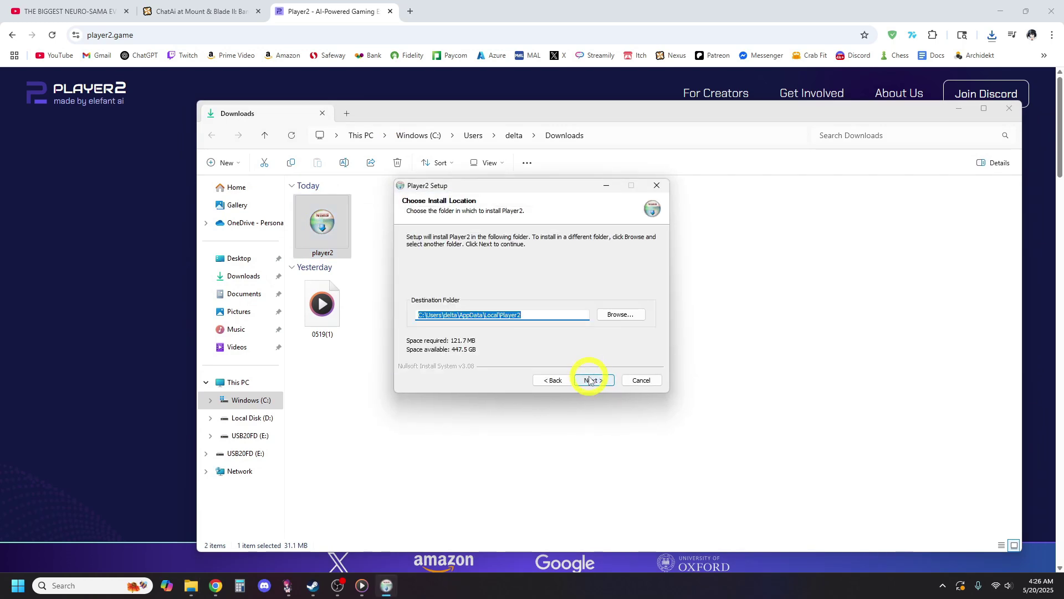
pyautogui.click(586, 380)
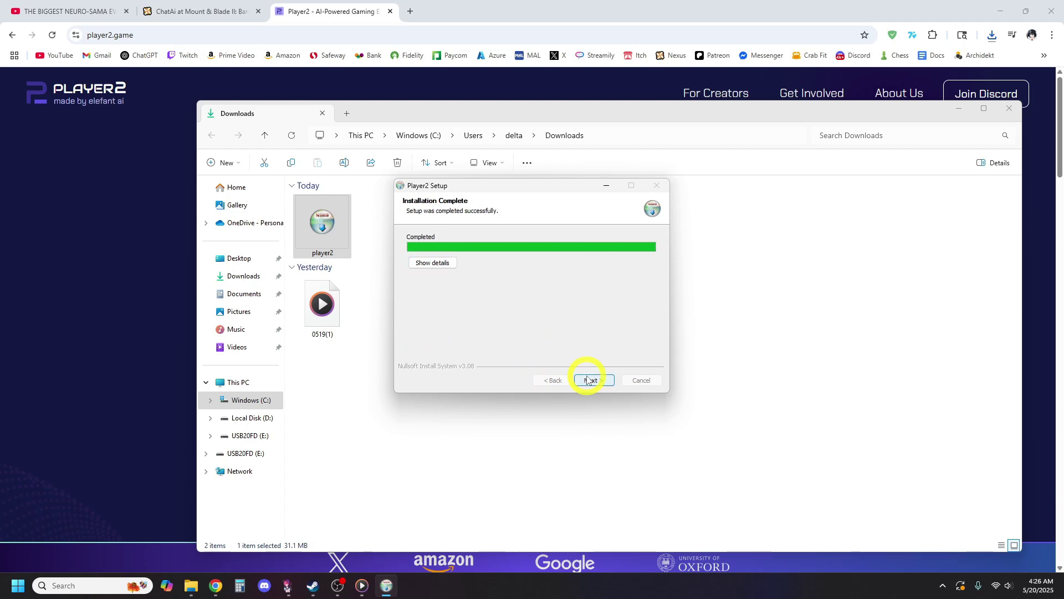
pyautogui.click(590, 382)
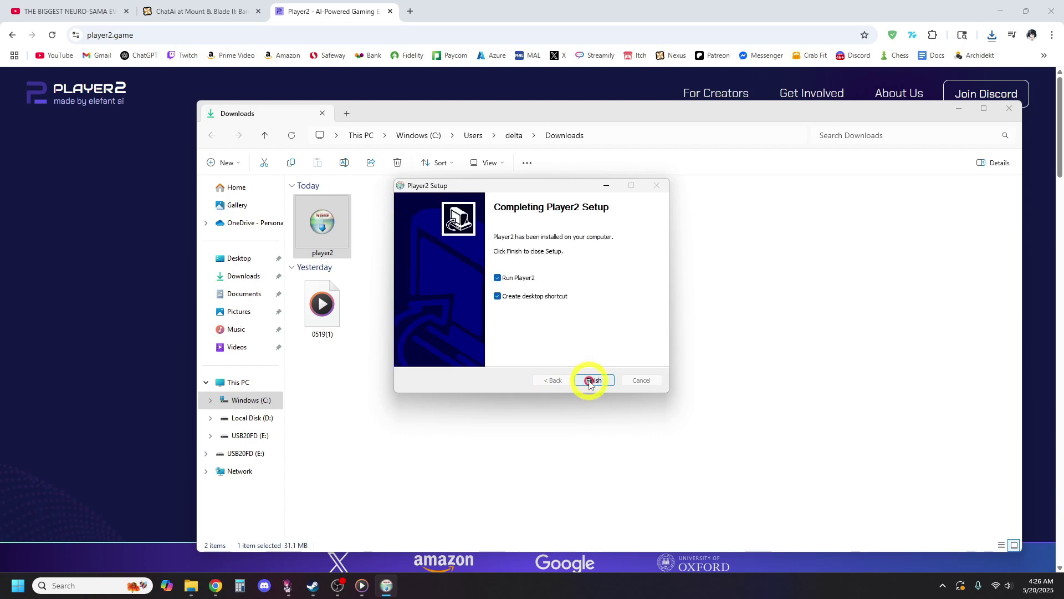
pyautogui.click(594, 381)
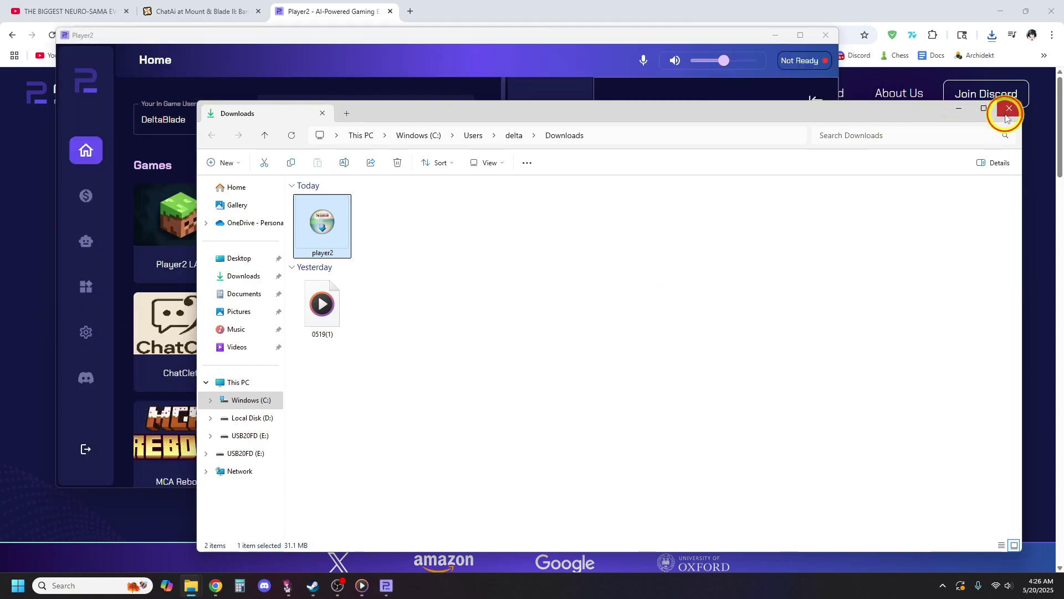
pyautogui.click(1009, 108)
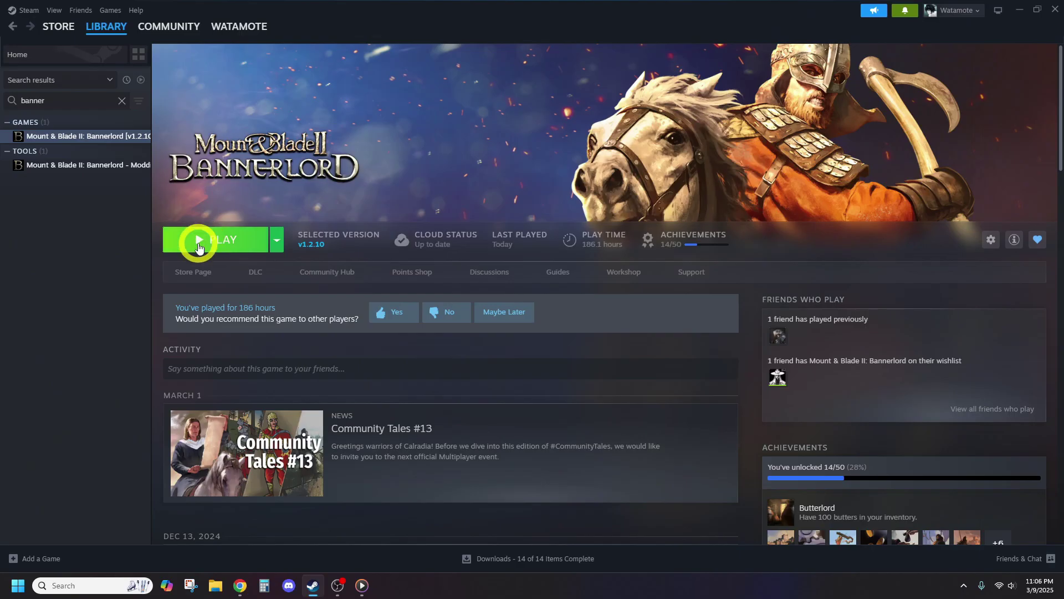
# Launch Bannerlord with Harmony, ButterLib, UIExtenderEx and ChatAi Mod enabled, confirming the dependency warning.
pyautogui.click(199, 246)
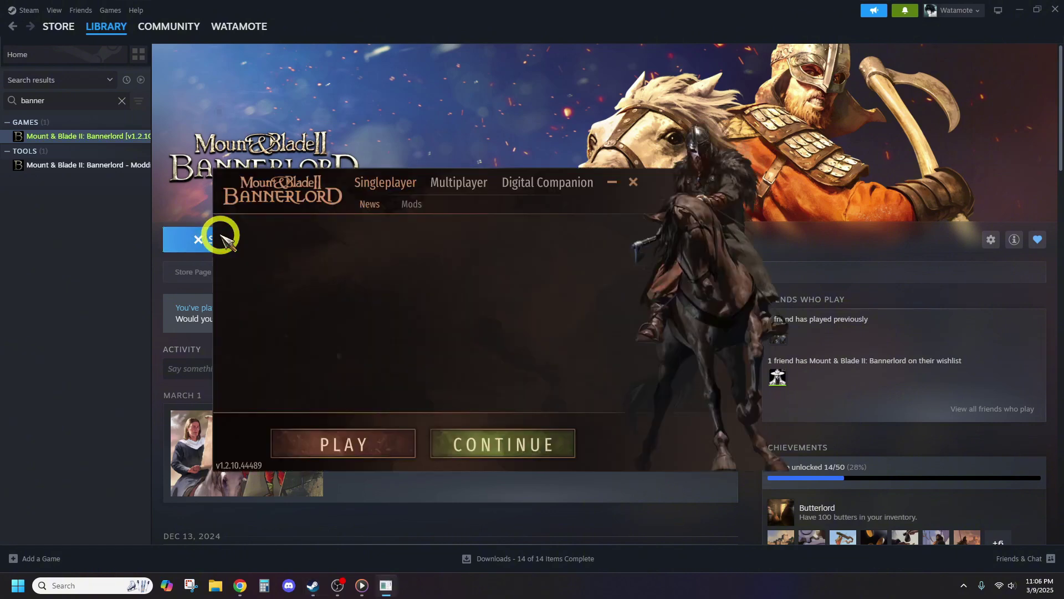
pyautogui.click(412, 205)
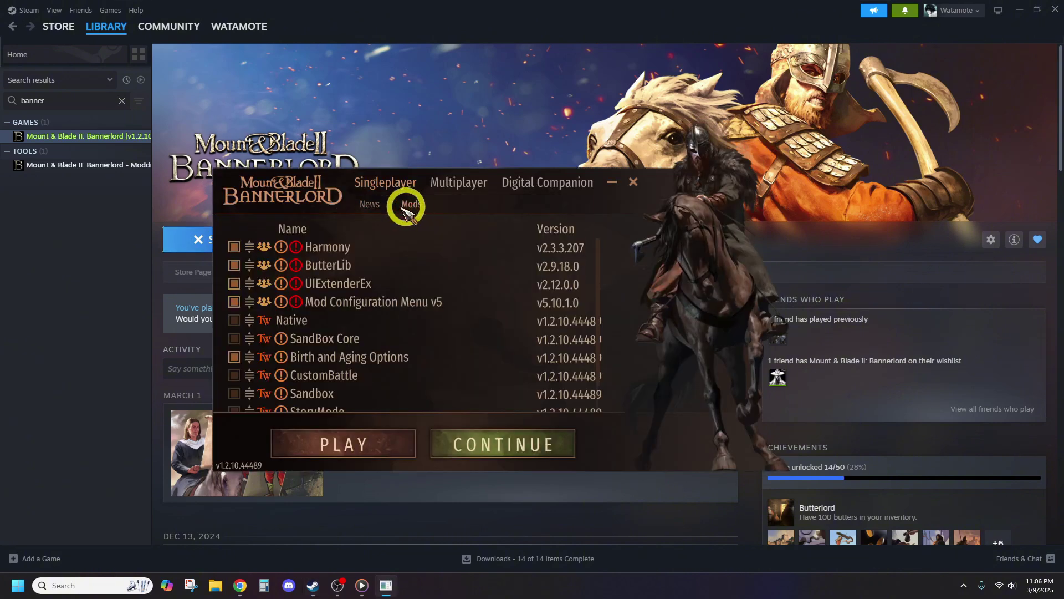
pyautogui.click(234, 247)
pyautogui.click(234, 266)
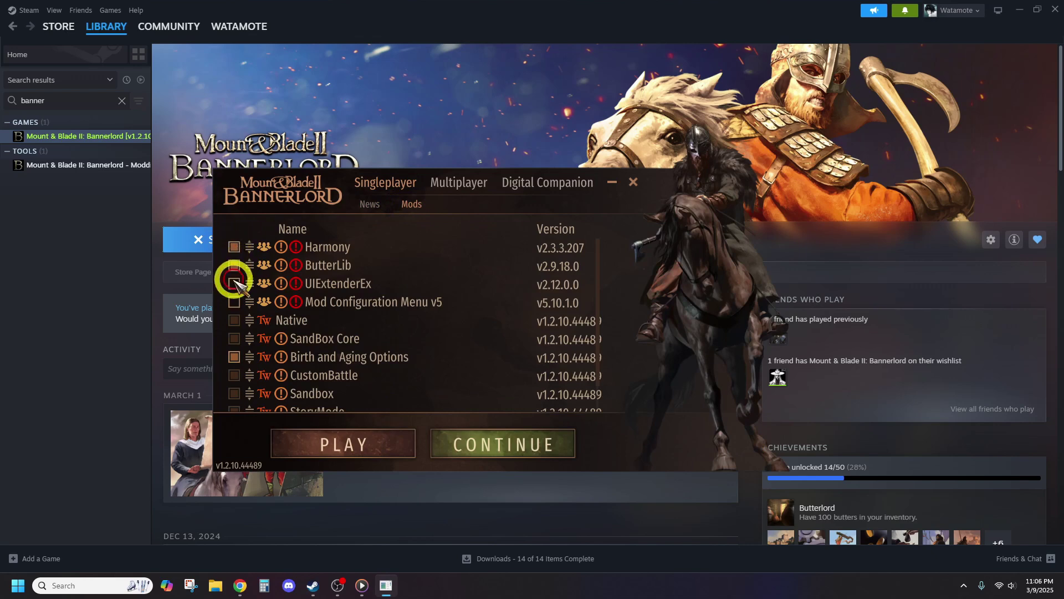
pyautogui.click(234, 284)
pyautogui.scroll(-1, 242, 301)
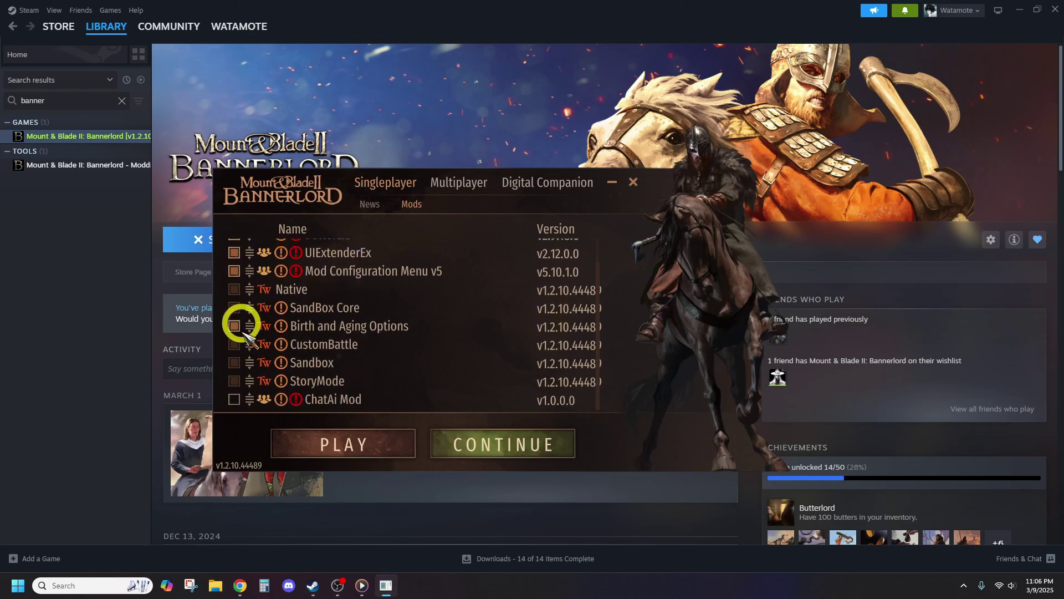
pyautogui.click(236, 400)
pyautogui.click(331, 450)
pyautogui.click(552, 403)
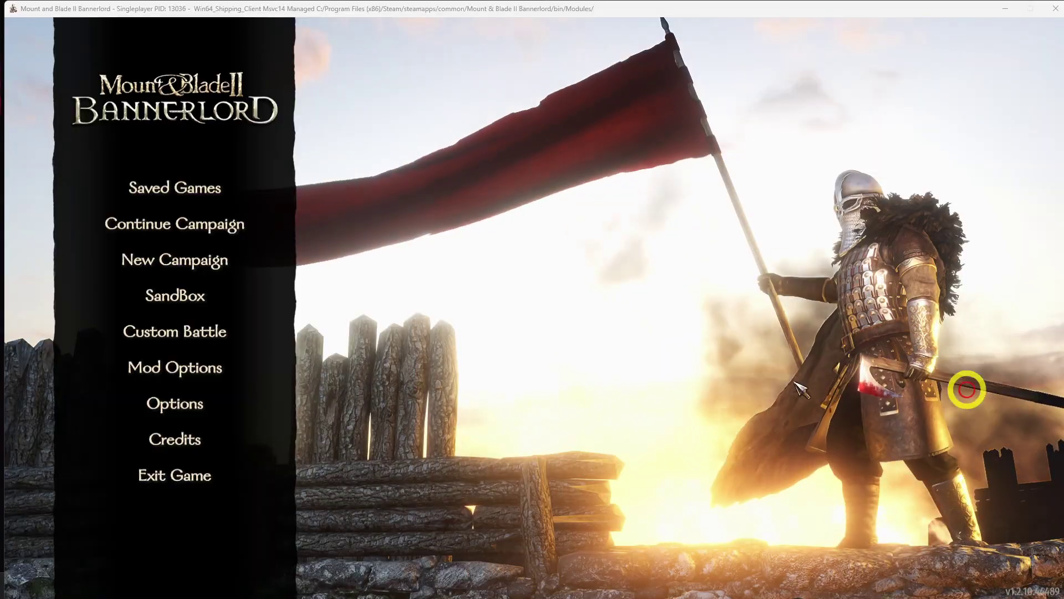
# Choose Player2 as the AI Backend in ChatAi Settings under Mod Options and save with Done.
pyautogui.click(213, 368)
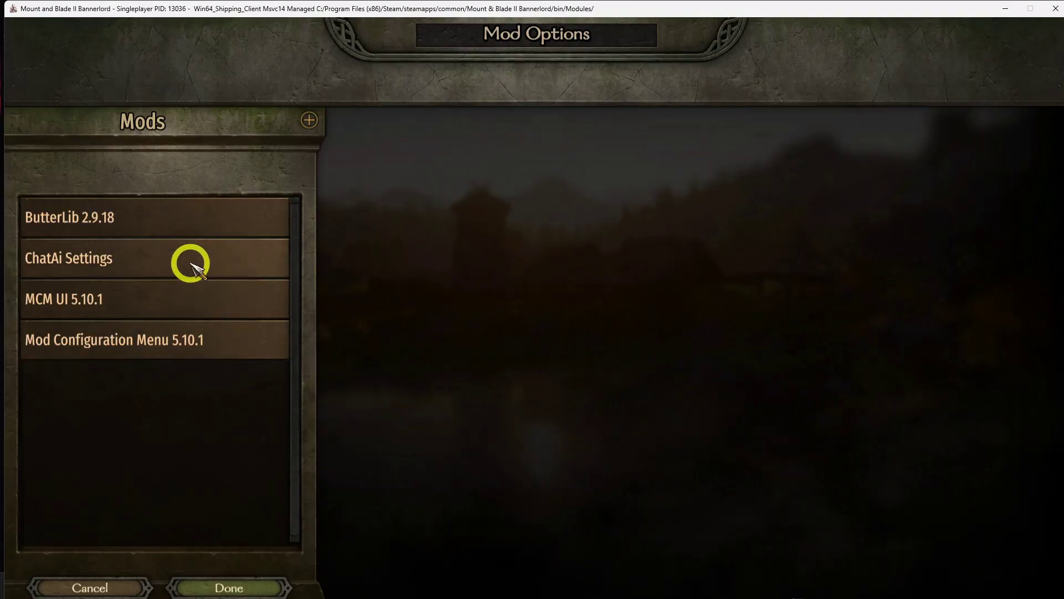
pyautogui.click(190, 257)
pyautogui.click(796, 252)
pyautogui.click(807, 331)
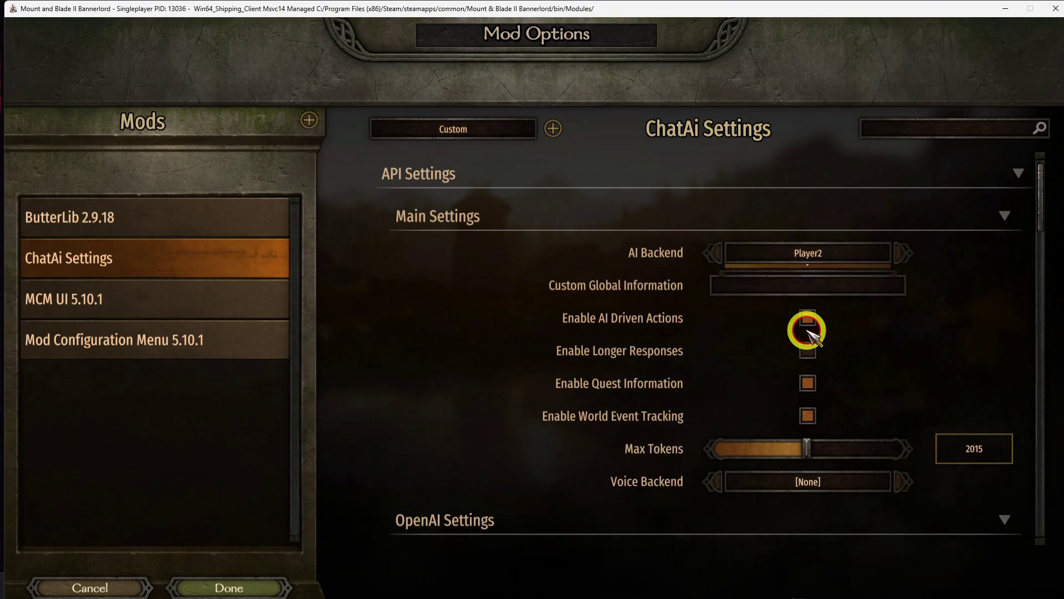
pyautogui.scroll(-10, 675, 338)
pyautogui.scroll(-10, 676, 345)
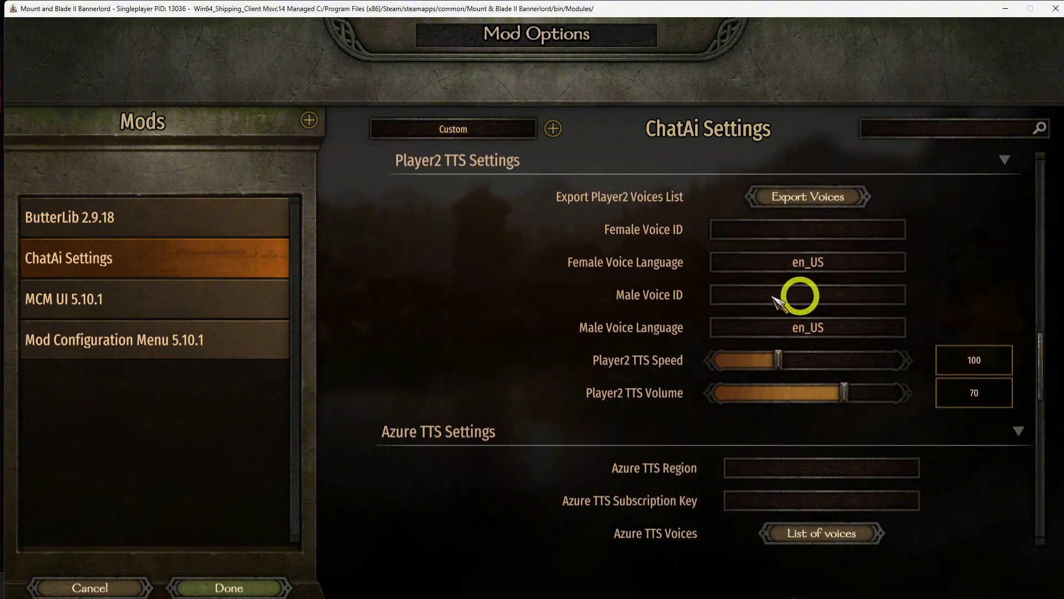
pyautogui.click(229, 587)
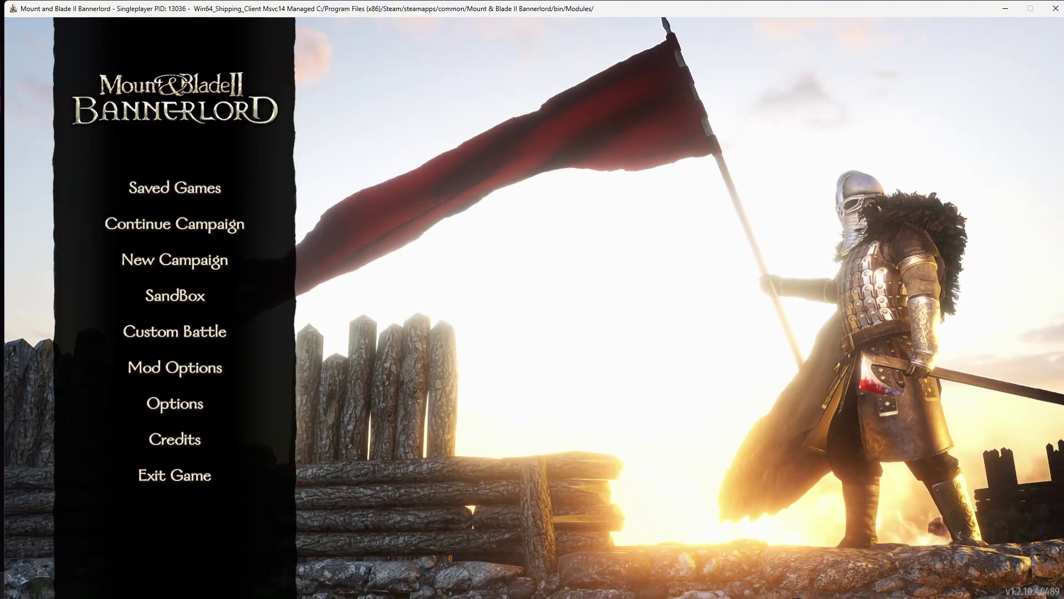
pyautogui.click(211, 186)
# Load 'New mod test' and send Empress Rhagaea 'hello! Tell me about yourself' via Chat with me.
pyautogui.click(254, 557)
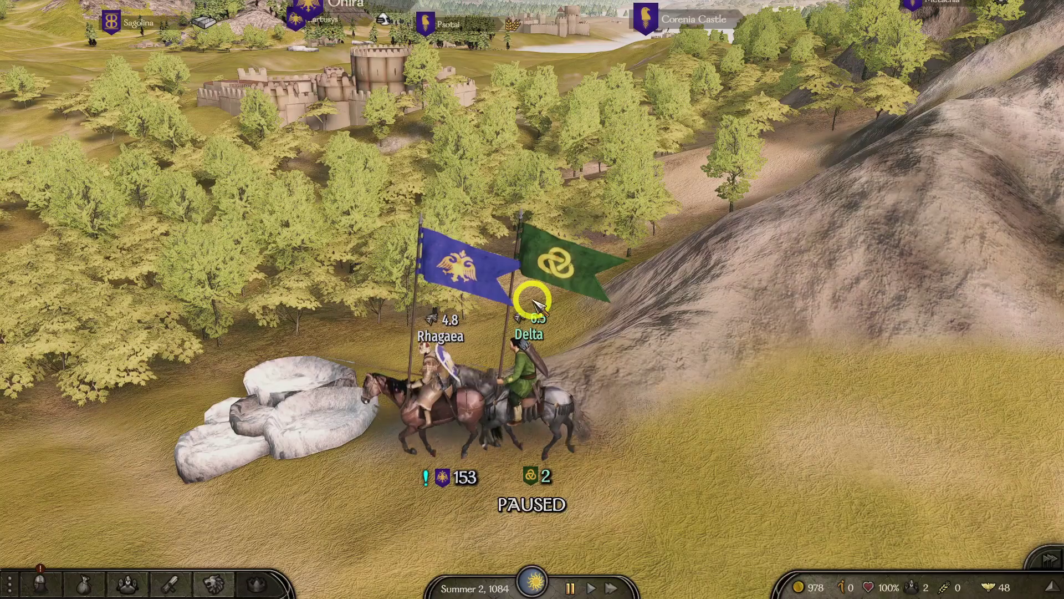
pyautogui.click(442, 424)
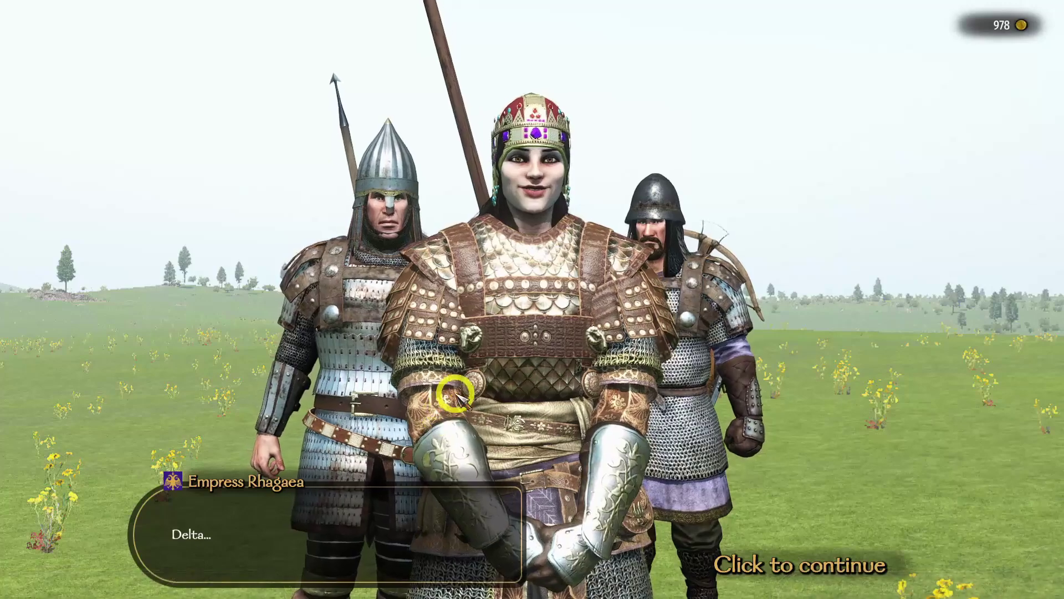
pyautogui.click(453, 391)
pyautogui.click(564, 504)
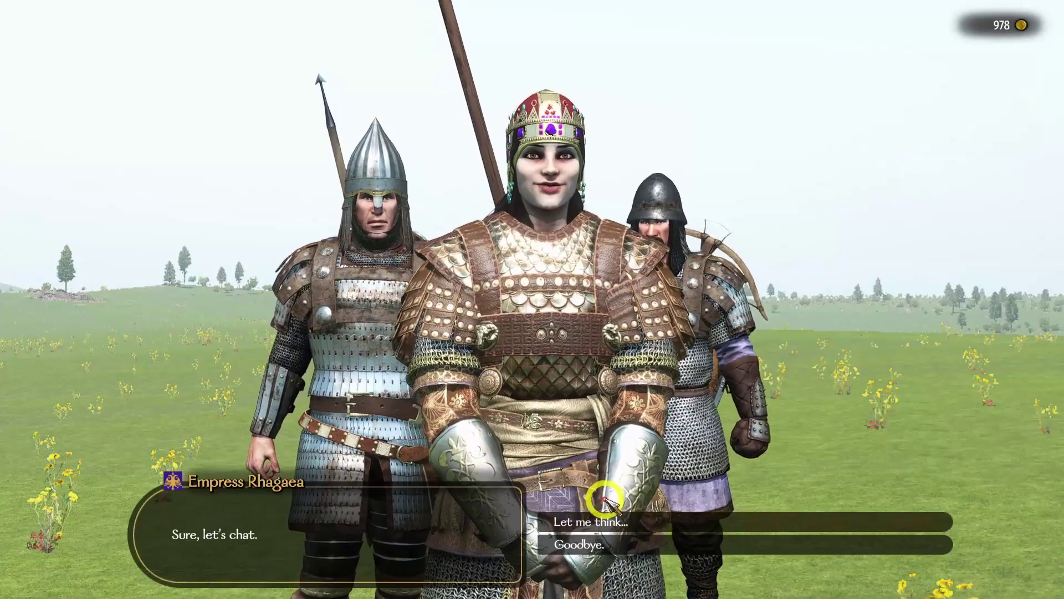
pyautogui.click(608, 519)
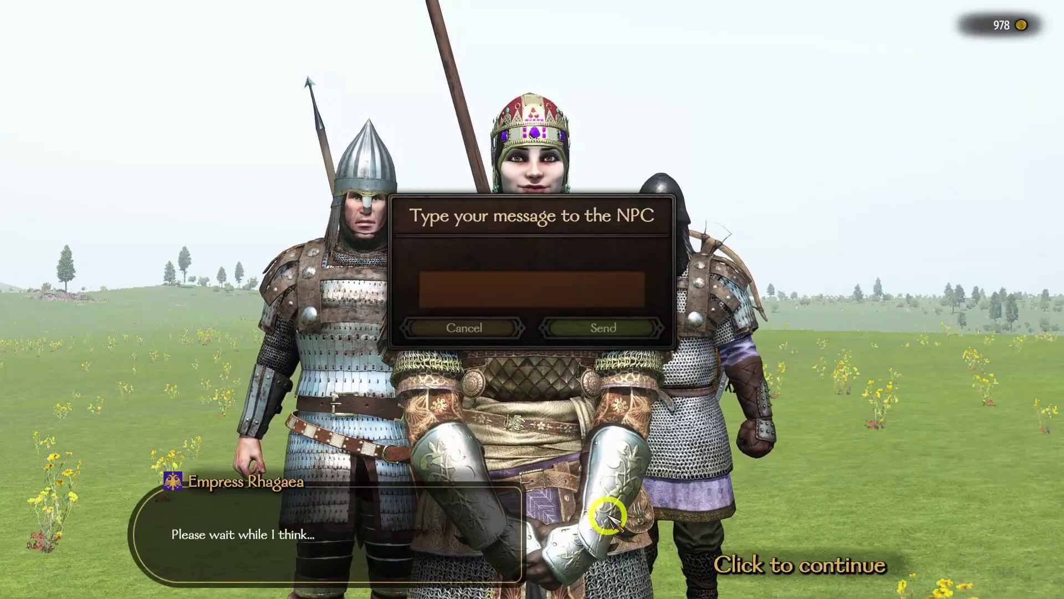
pyautogui.write('hello!')
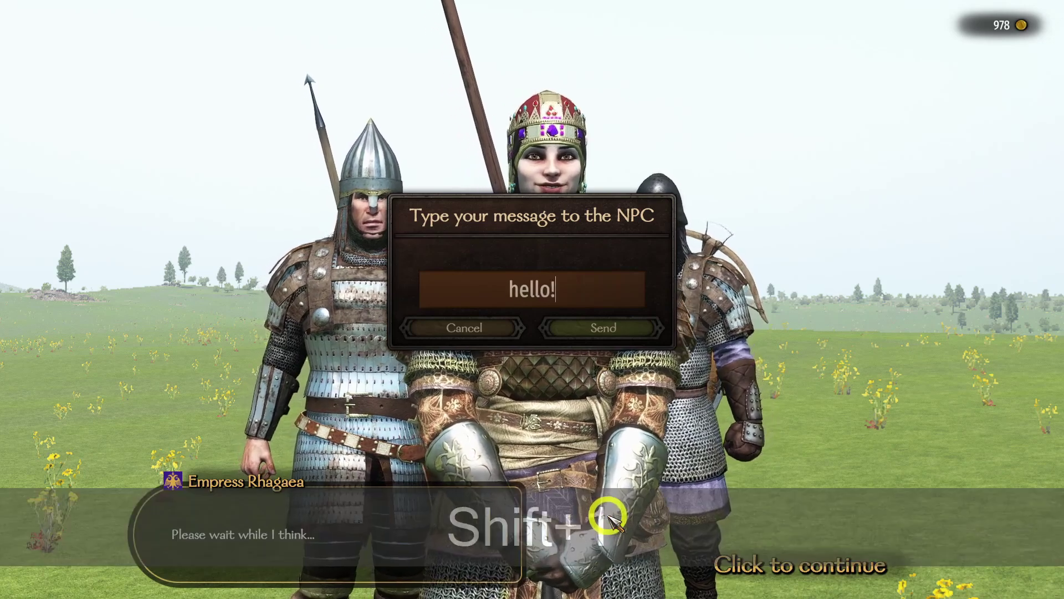
pyautogui.write(' Tell')
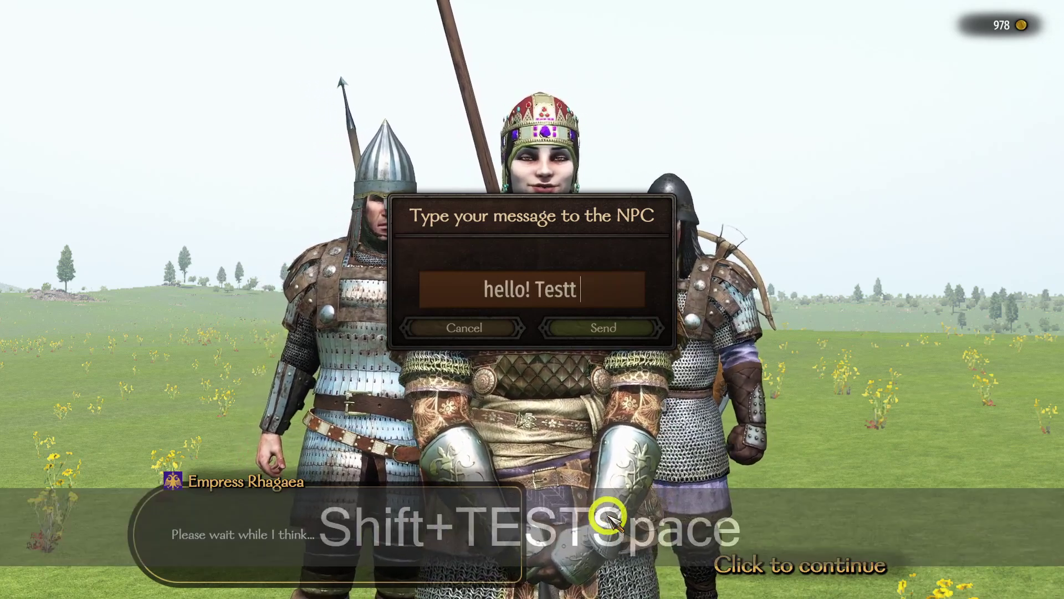
pyautogui.write(' me a')
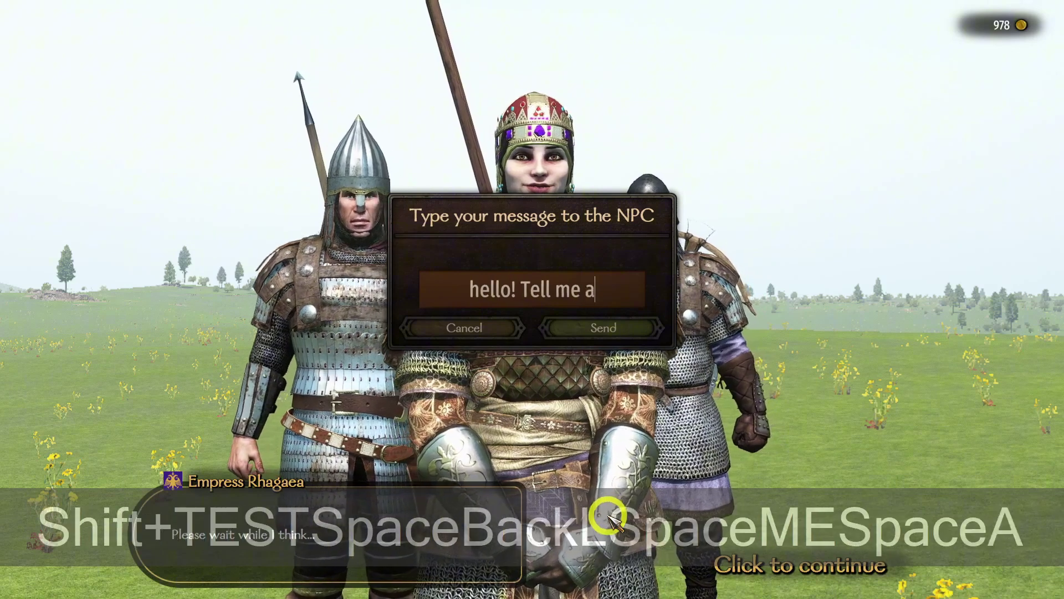
pyautogui.write('bout your')
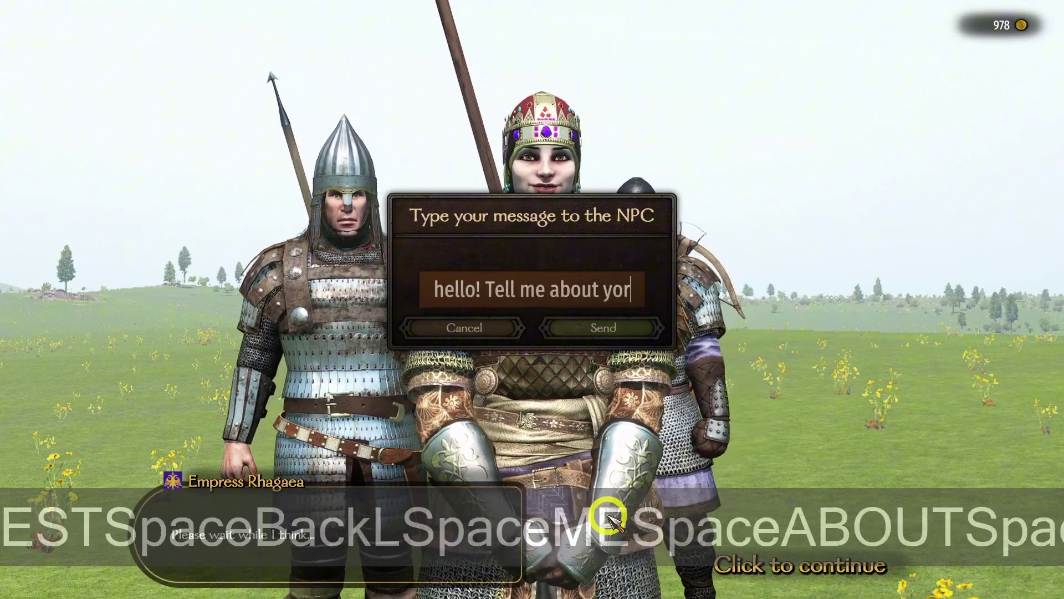
pyautogui.write('self')
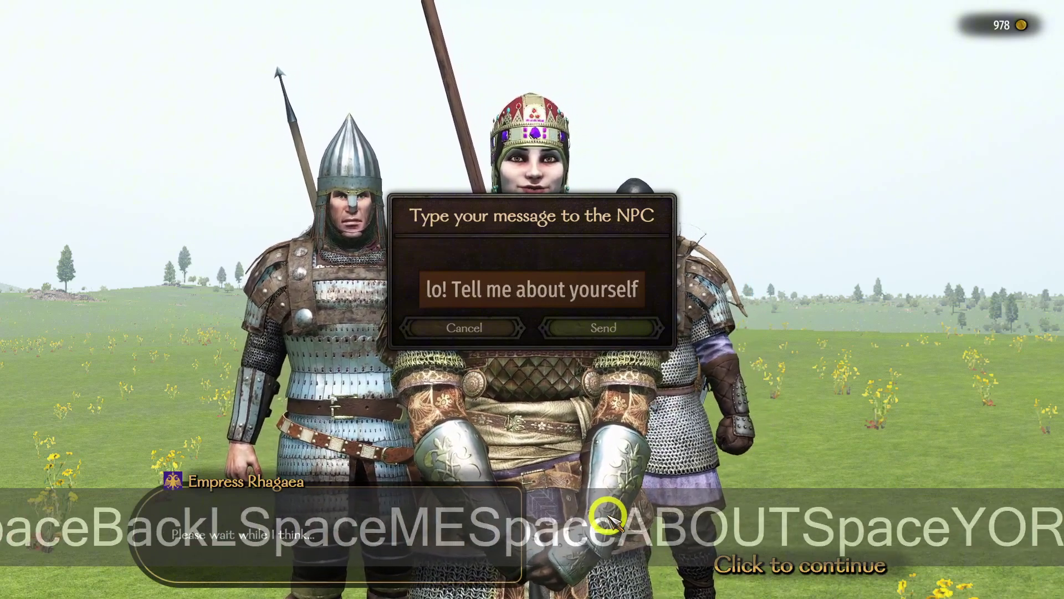
pyautogui.press('Return')
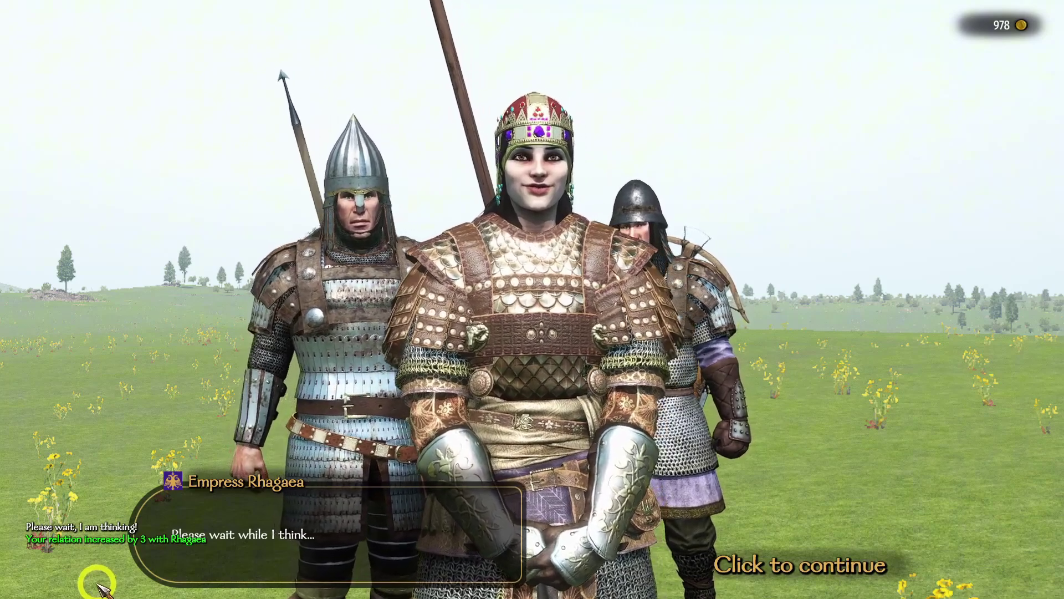
pyautogui.click(591, 466)
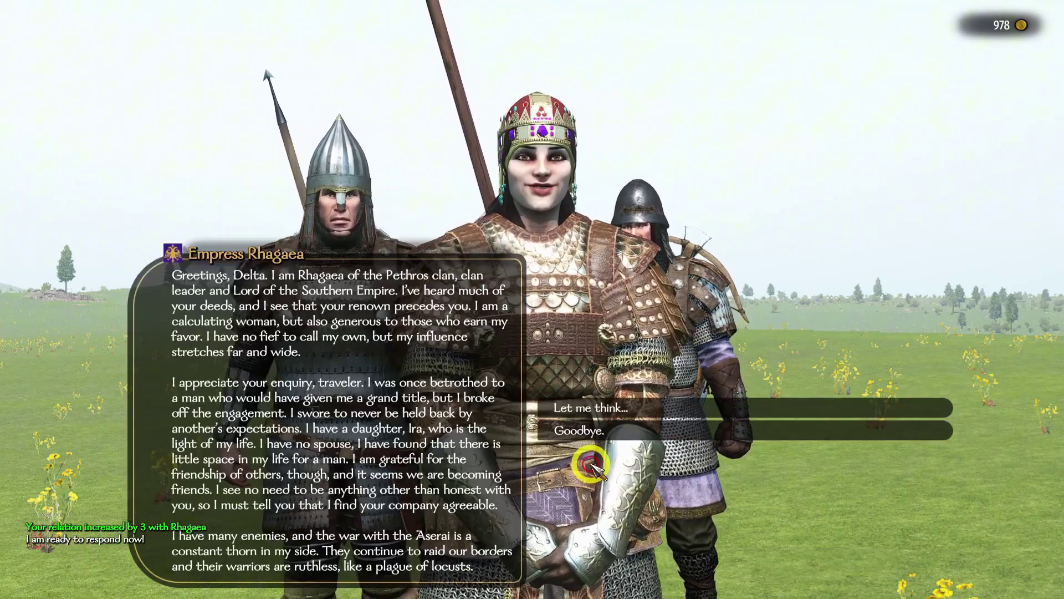